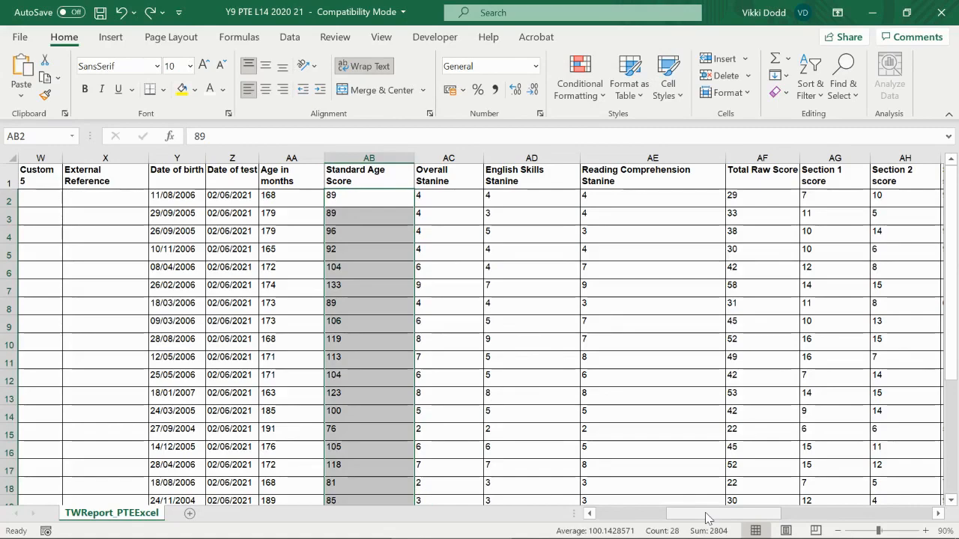
- Select all the Standard Age Score values in column AB, from AB2 down to row 29
mouse_move(707, 517)
left_mouse_down()
mouse_move(627, 520)
mouse_move(700, 515)
left_mouse_up()
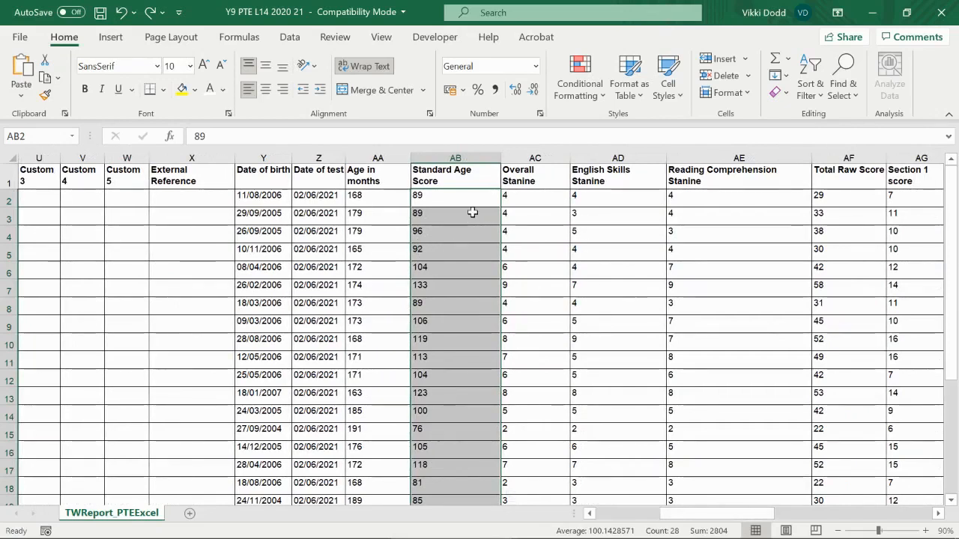
left_click(446, 197)
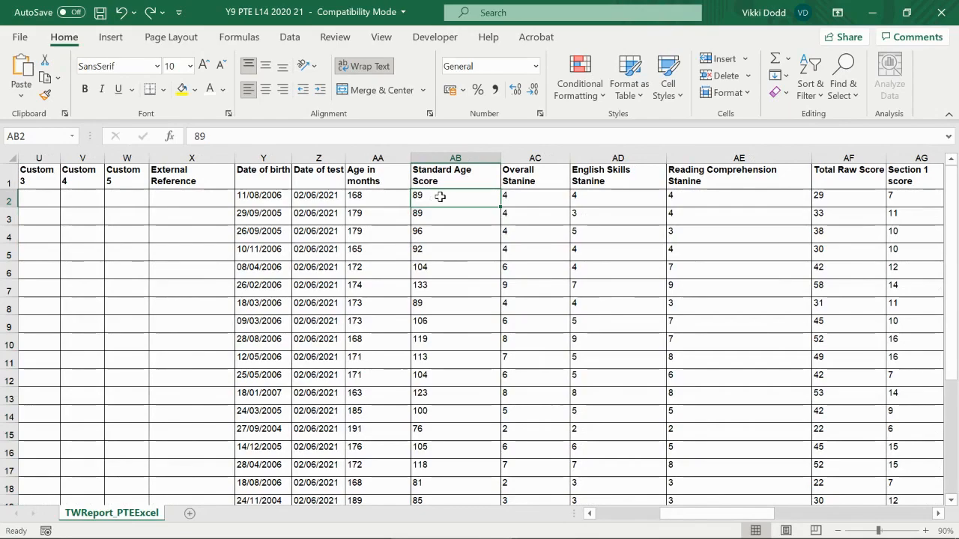
left_click_drag(441, 197, 451, 420)
scroll(456, 334, "up", 5)
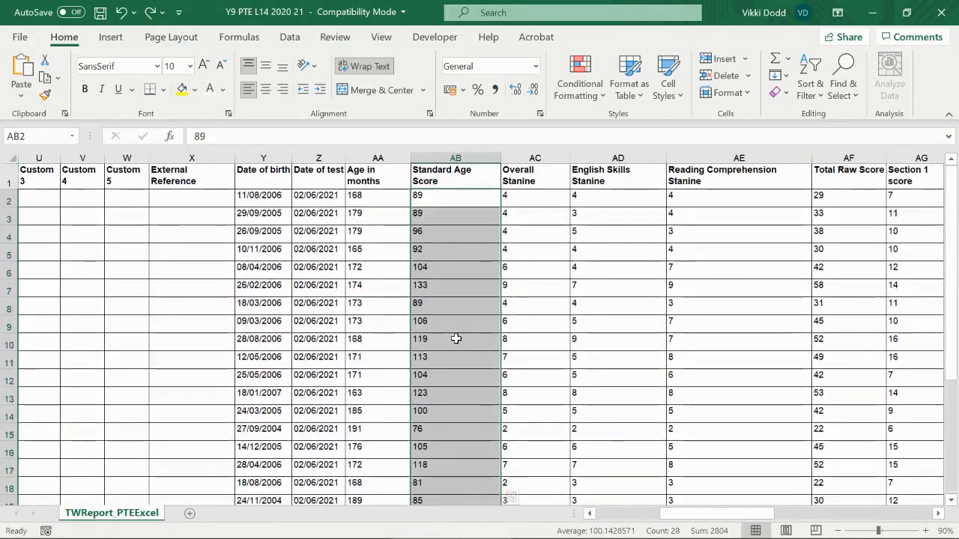
left_click(430, 201)
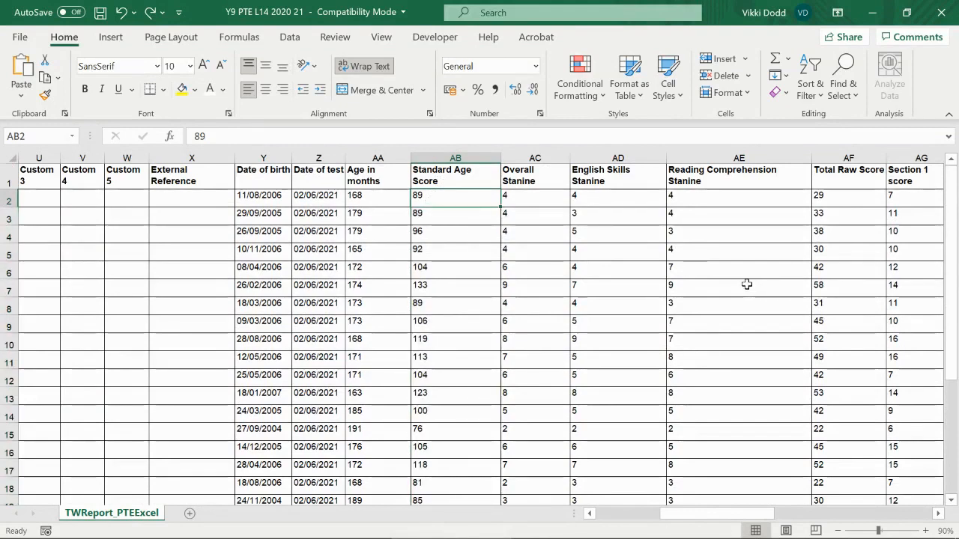
key("ctrl+shift+Down")
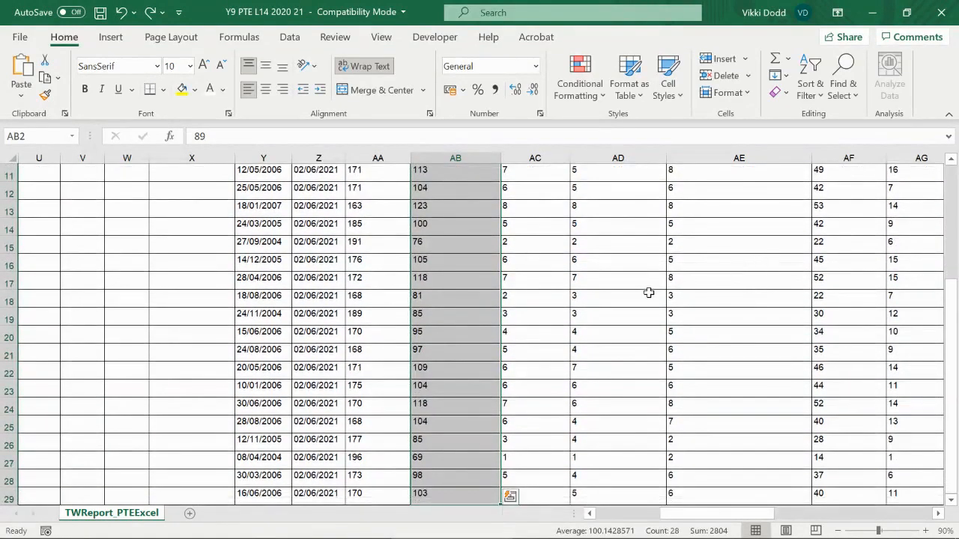
scroll(649, 293, "up", 4)
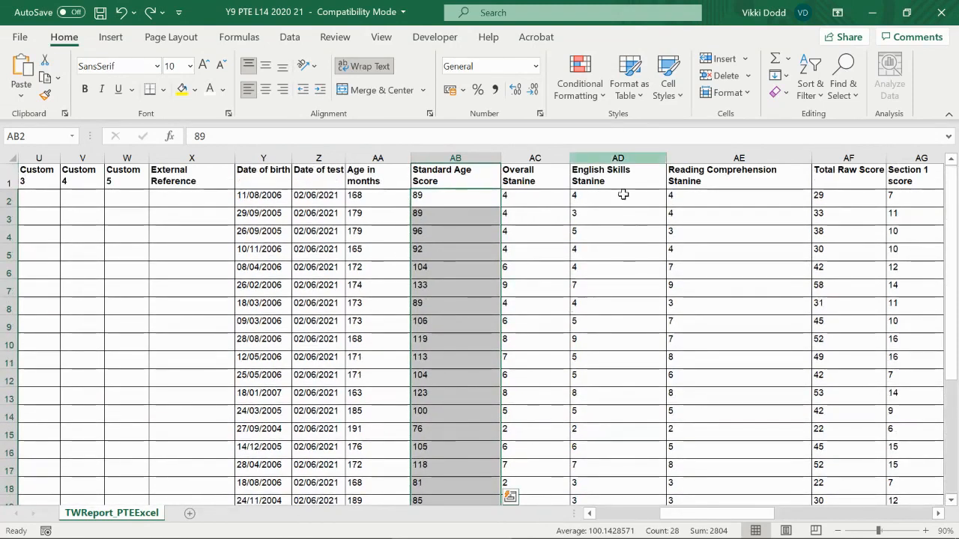
- Start a new conditional formatting rule for the selected scores that formats only cells with a value less than or equal to 88
left_click(558, 88)
left_click(587, 300)
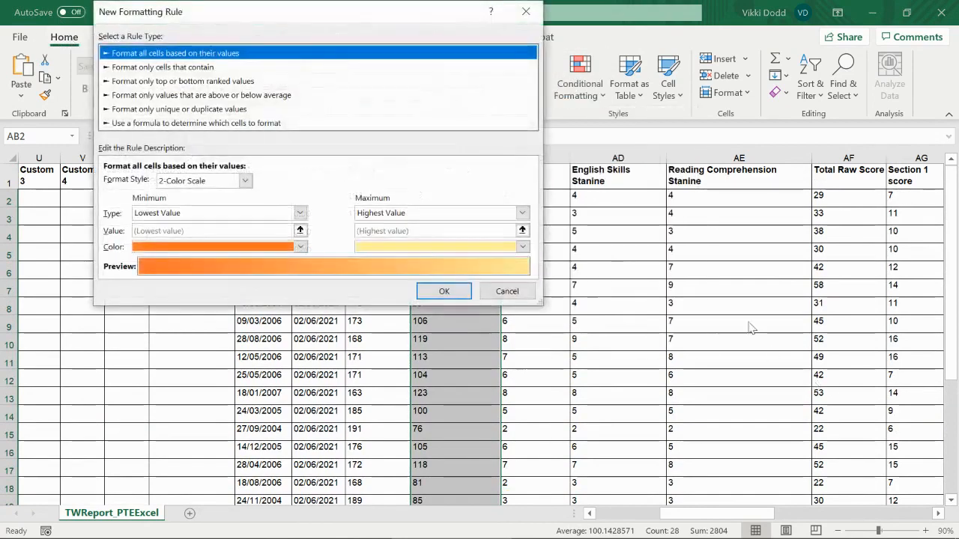
left_click(131, 67)
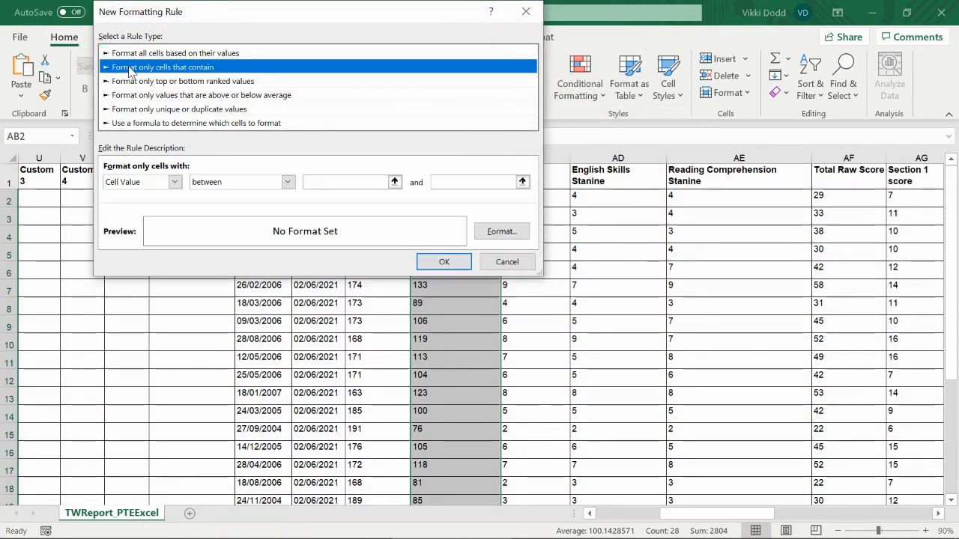
left_click(174, 183)
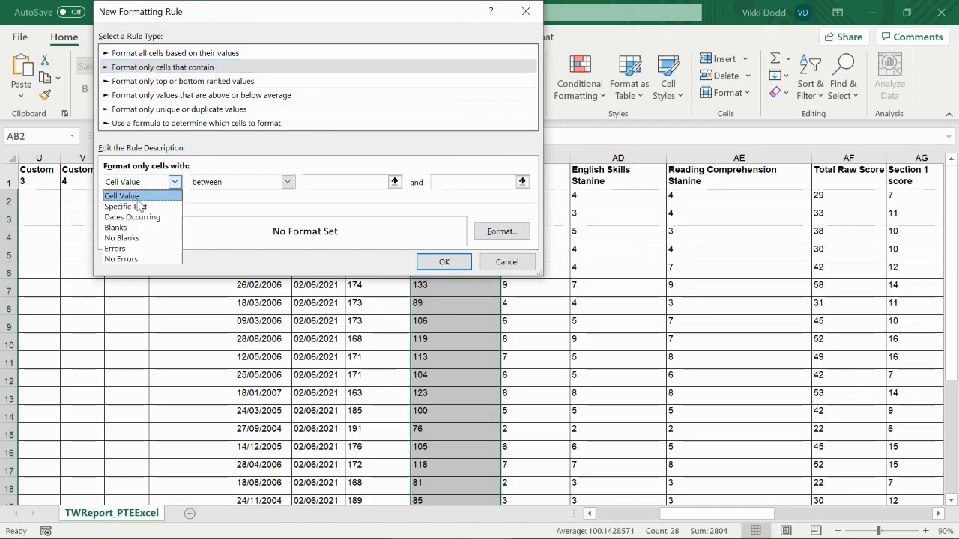
left_click(137, 196)
left_click(287, 182)
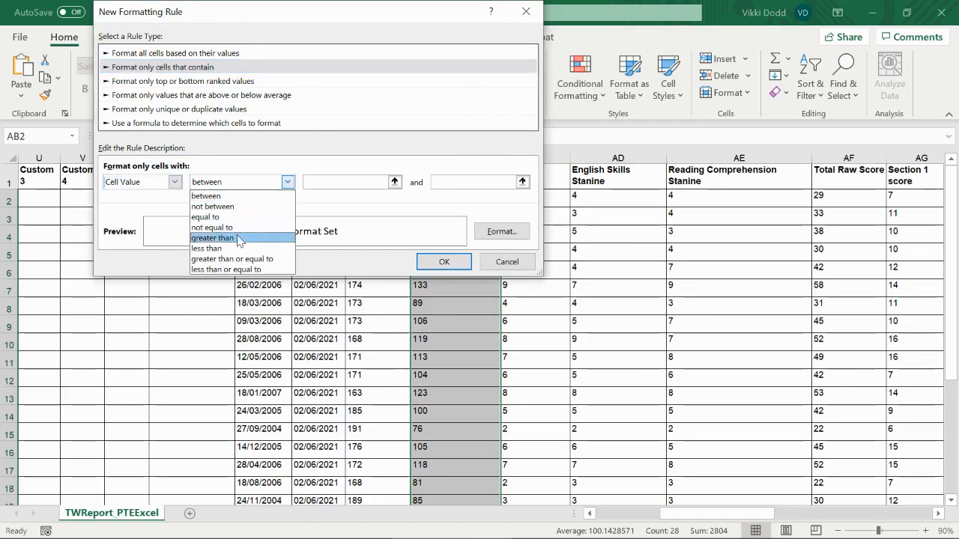
left_click(224, 269)
left_click(332, 185)
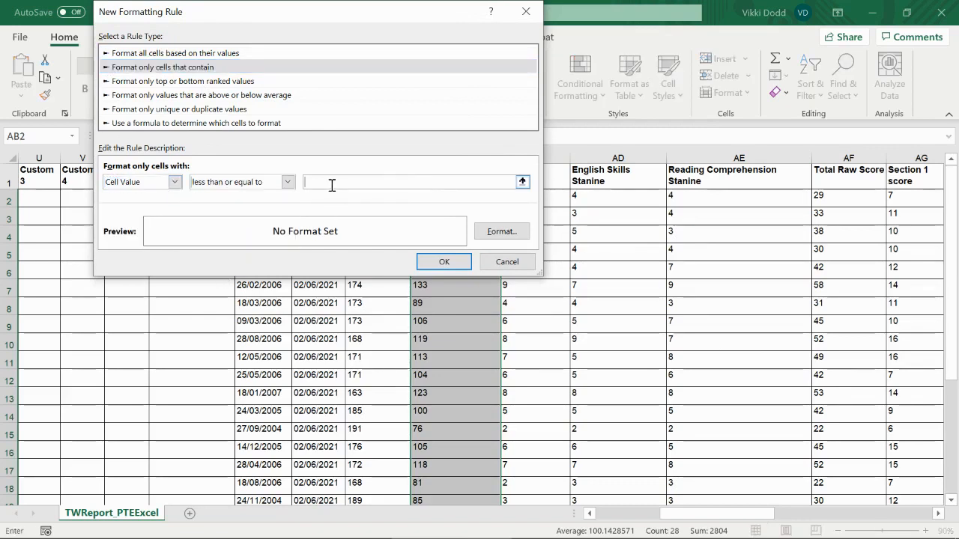
- Give the rule a light red fill from the standard colours and apply it to the scores
left_click(501, 232)
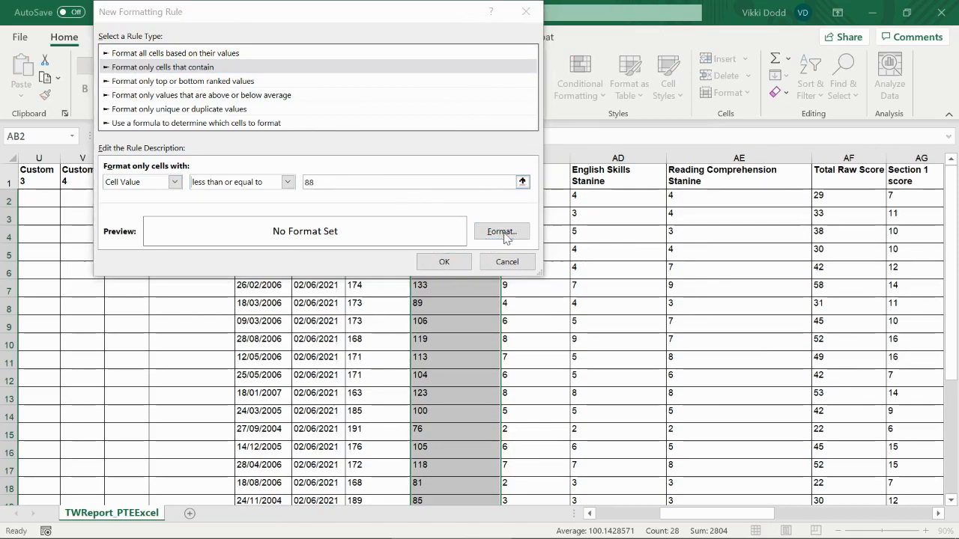
left_click(251, 202)
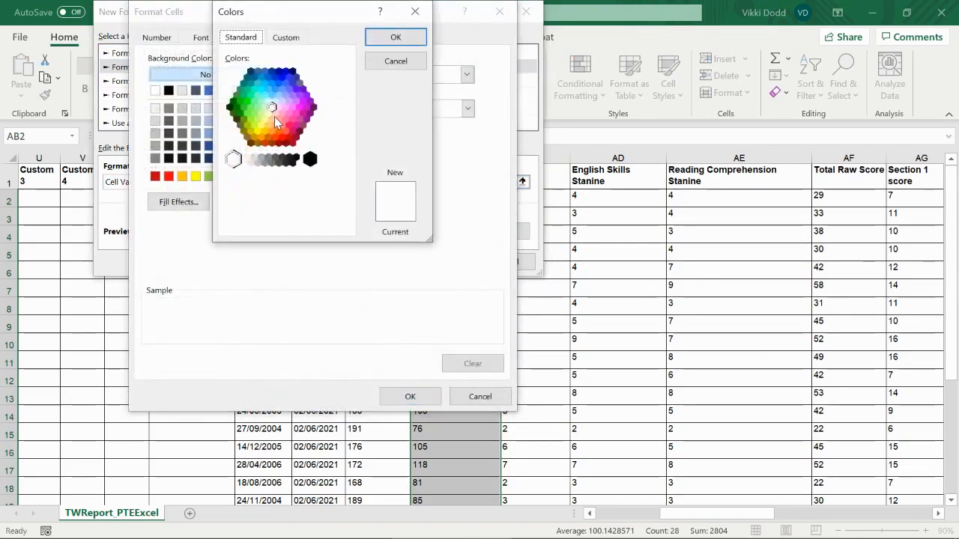
left_click(280, 124)
left_click(404, 37)
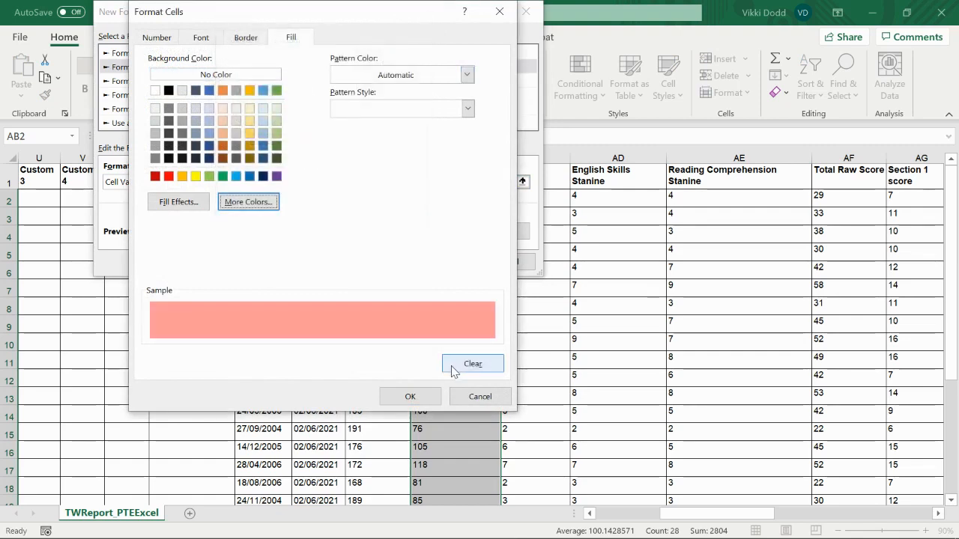
left_click(410, 397)
left_click(443, 262)
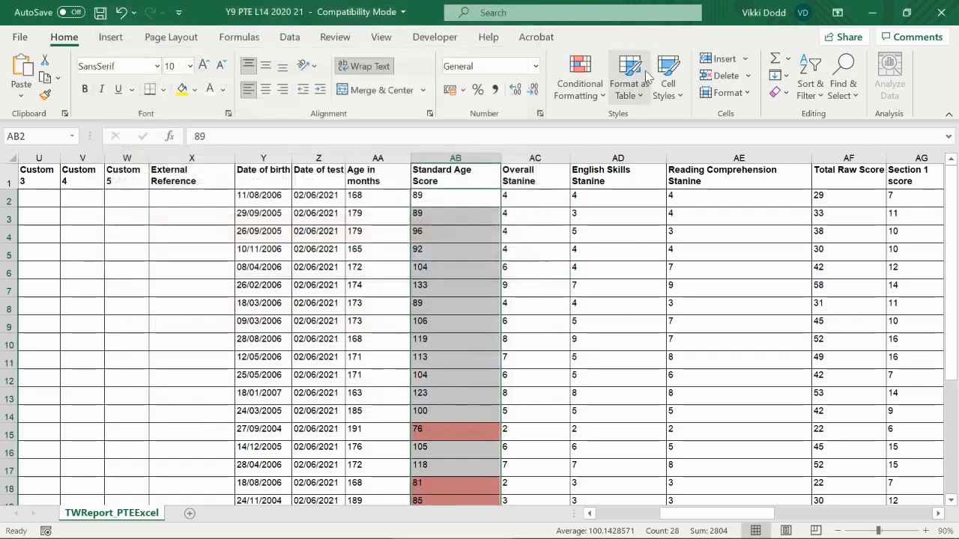
- Add a conditional formatting rule that fills Standard Age Scores between 89 and 111 with light green
left_click(577, 88)
left_click(632, 305)
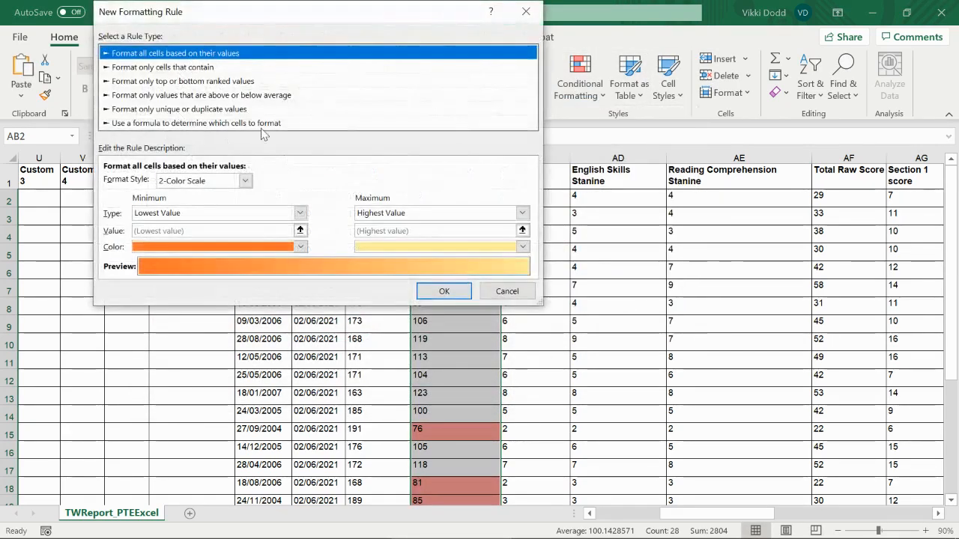
left_click(165, 67)
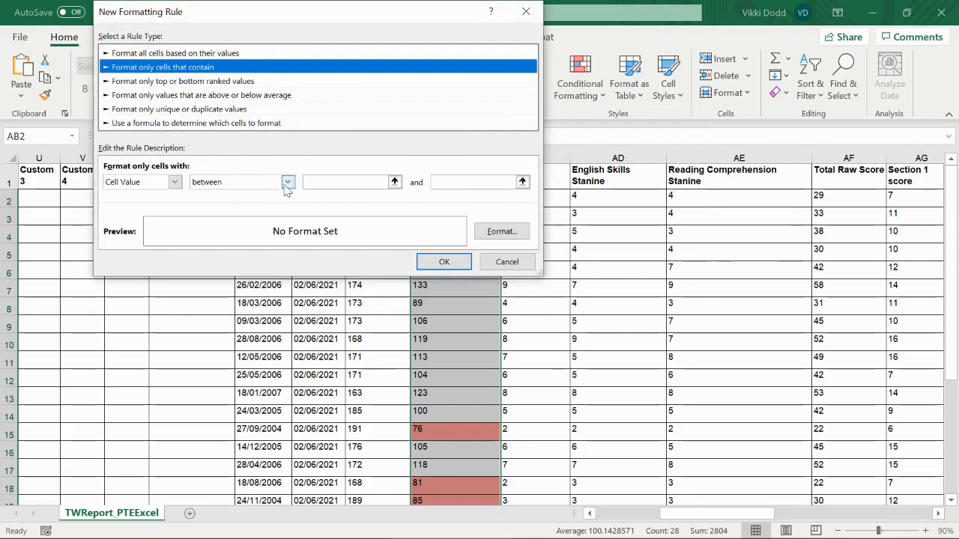
left_click(349, 184)
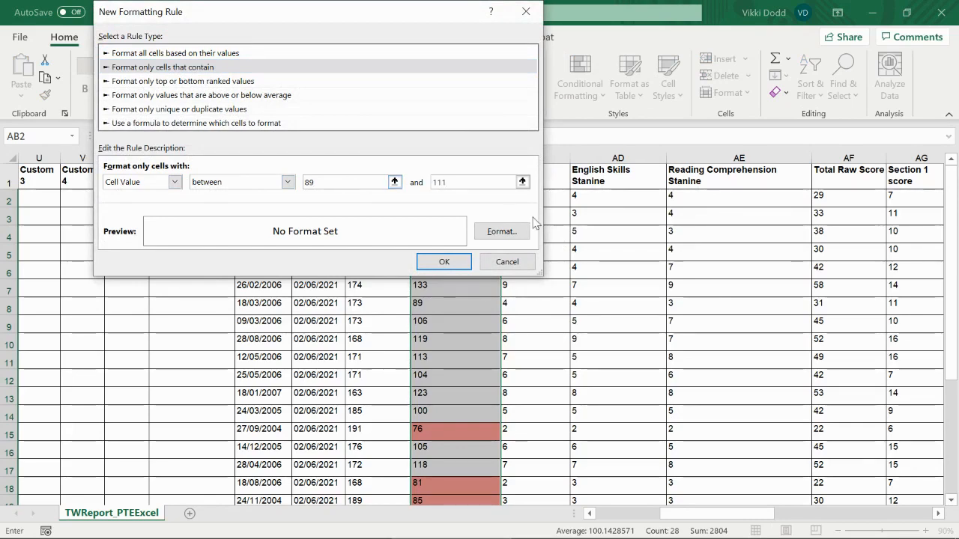
left_click(508, 230)
left_click(276, 121)
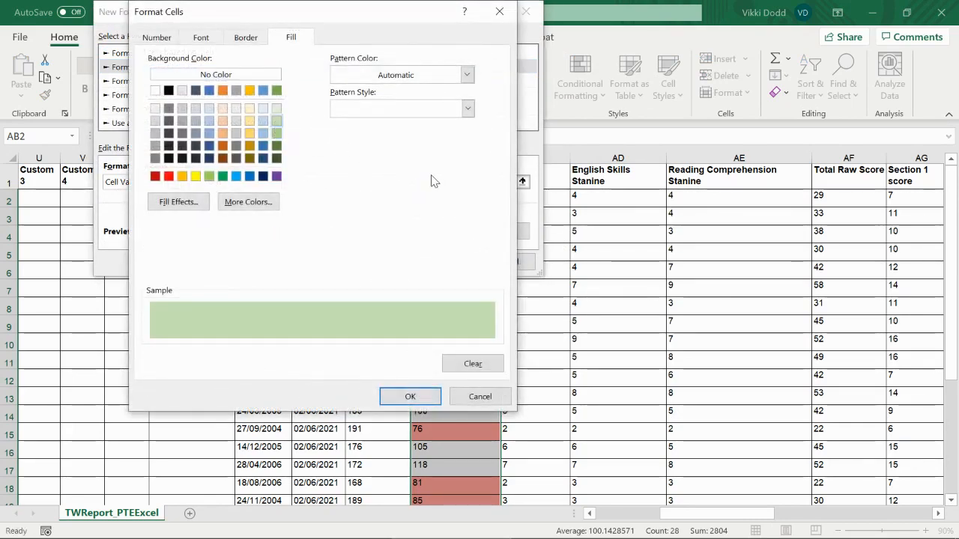
left_click(424, 398)
left_click(442, 263)
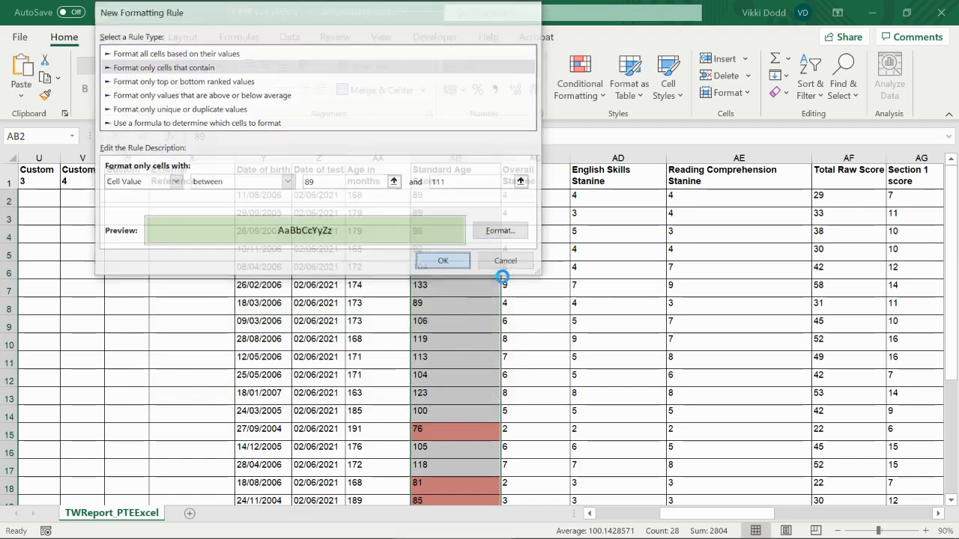
- Add a conditional formatting rule that fills Standard Age Scores greater than or equal to 112 with light blue
left_click(579, 75)
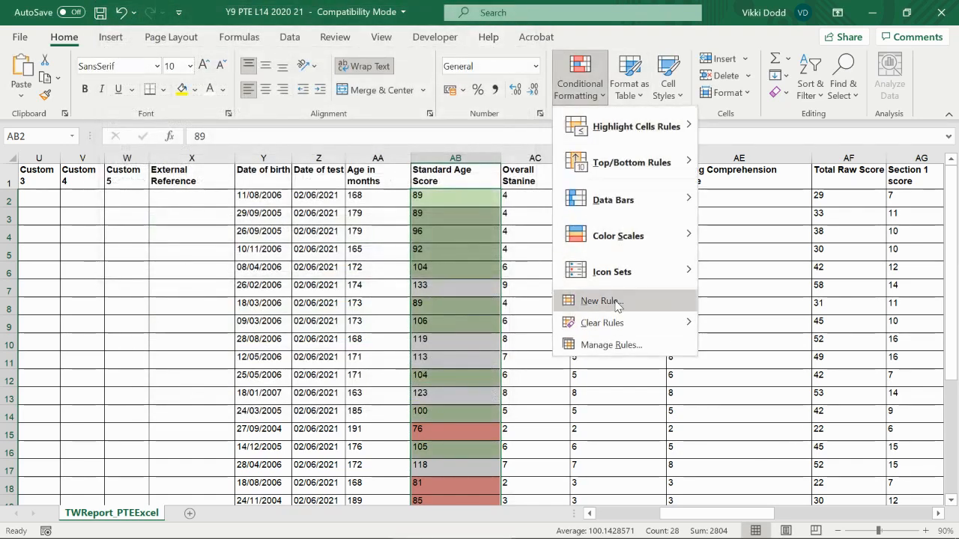
left_click(584, 302)
left_click(172, 66)
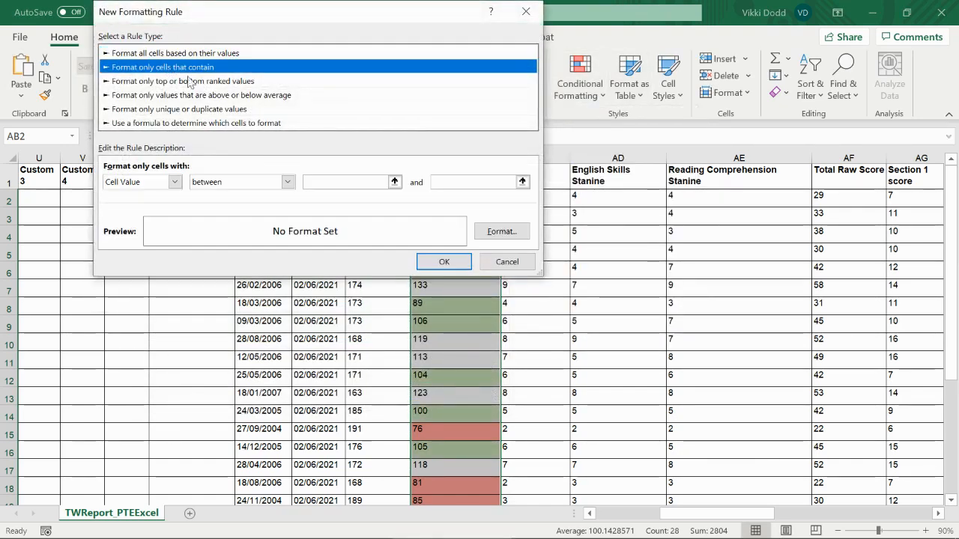
left_click(287, 182)
left_click(232, 258)
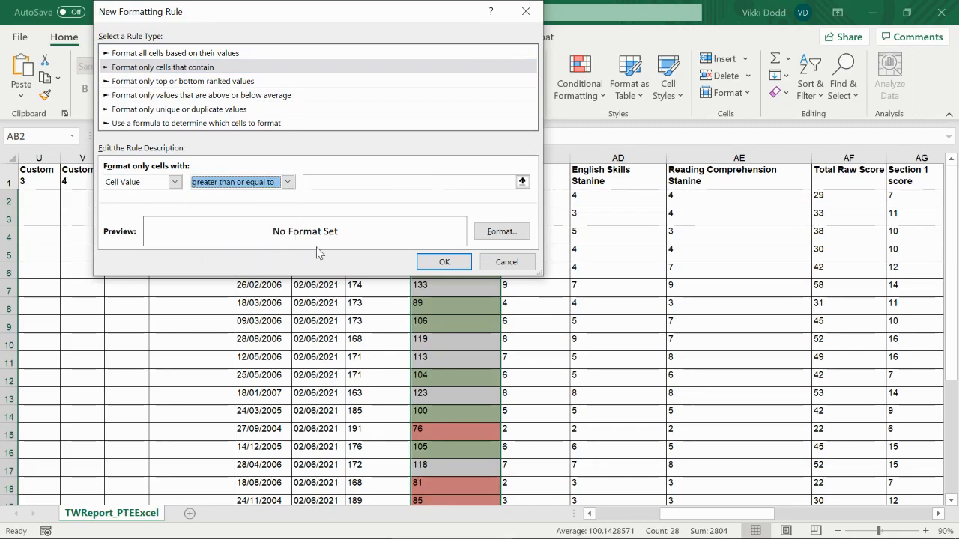
left_click(320, 184)
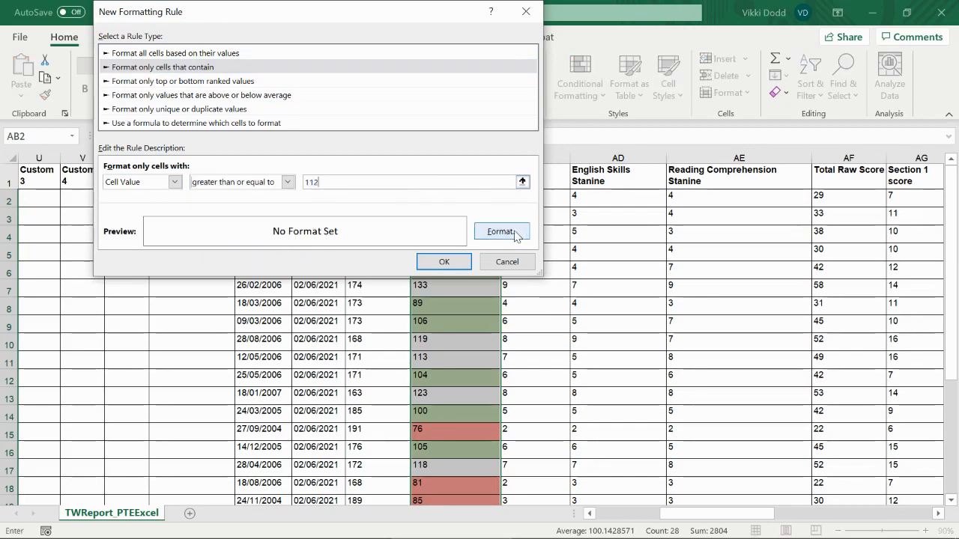
left_click(501, 231)
left_click(263, 121)
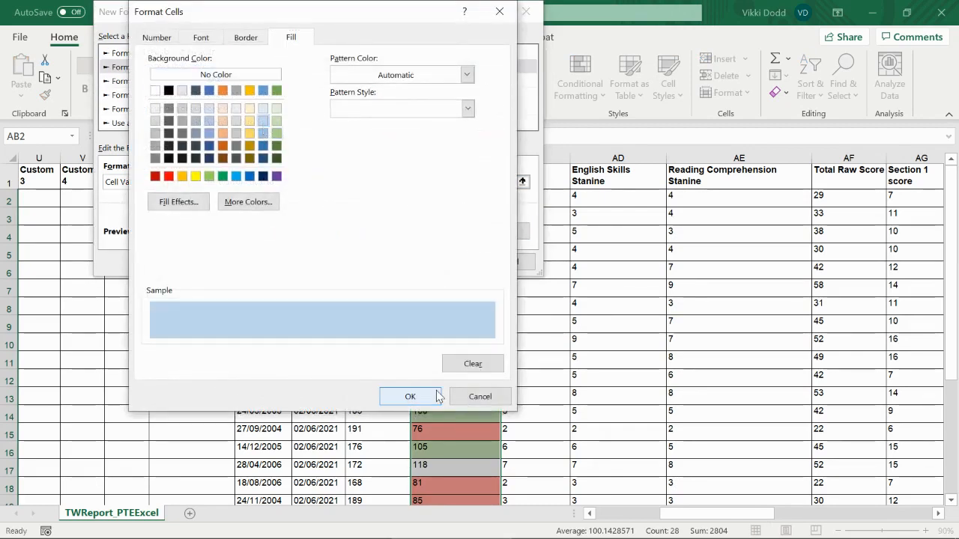
left_click(410, 396)
left_click(444, 266)
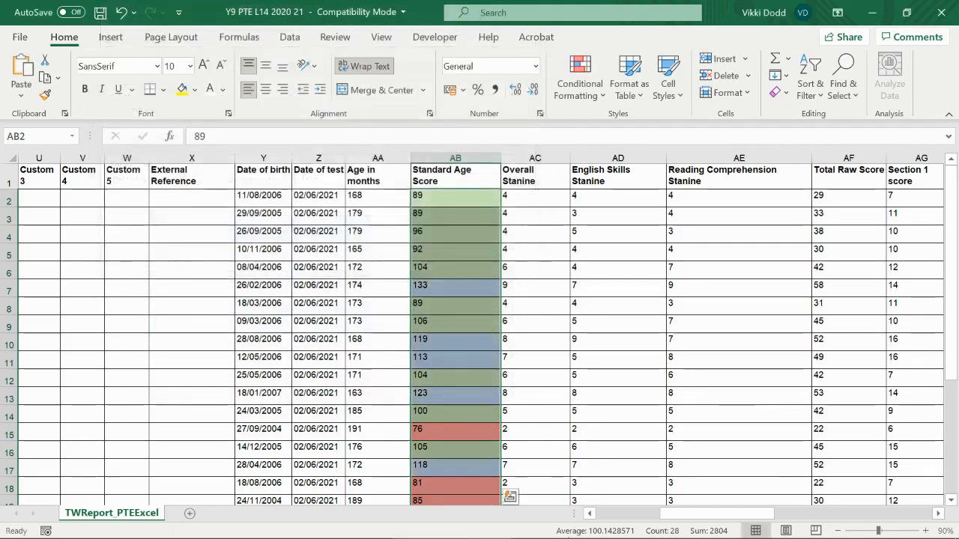
- Select all the Progress Category cells in column AQ, from AQ2 down to row 29
left_click_drag(688, 515, 737, 515)
left_click(524, 199)
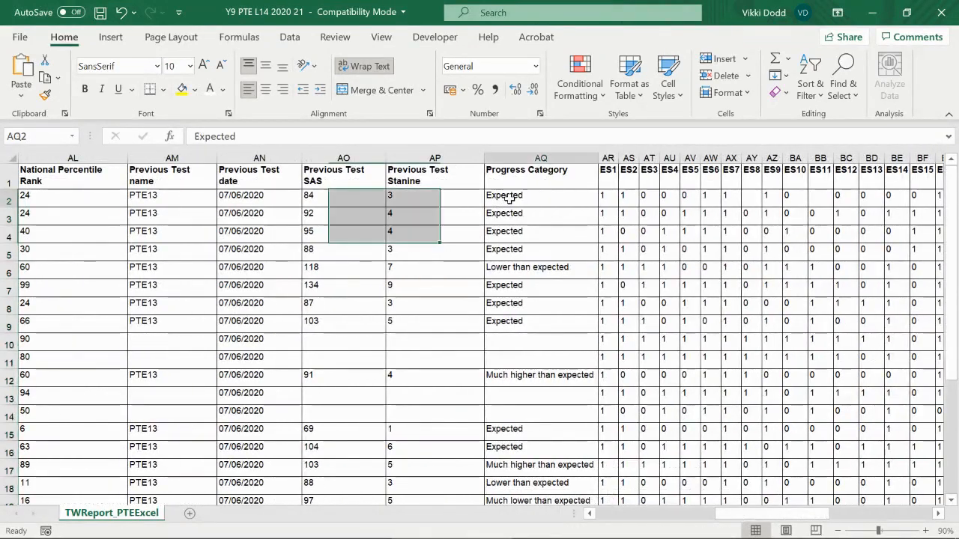
key("ctrl+shift+Down")
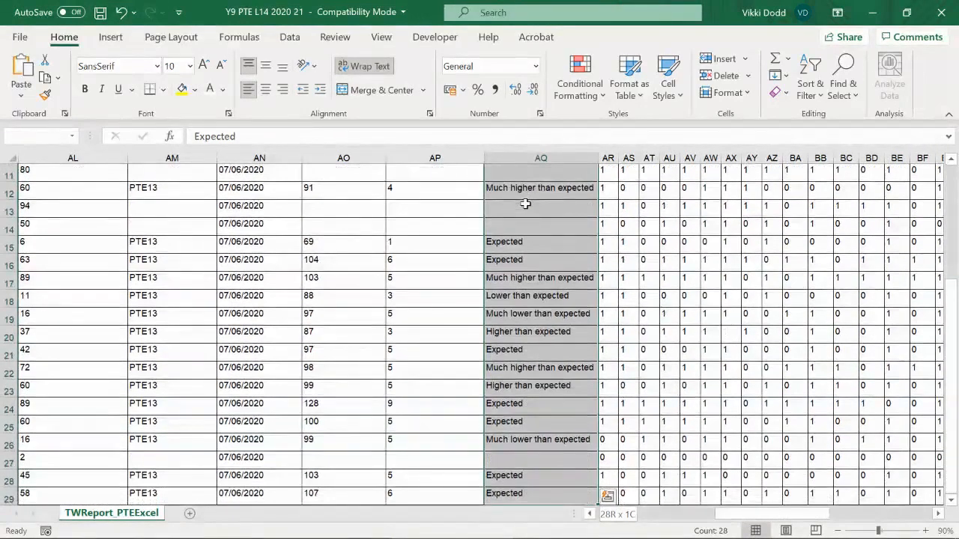
scroll(590, 283, "down", 2)
scroll(590, 284, "up", 5)
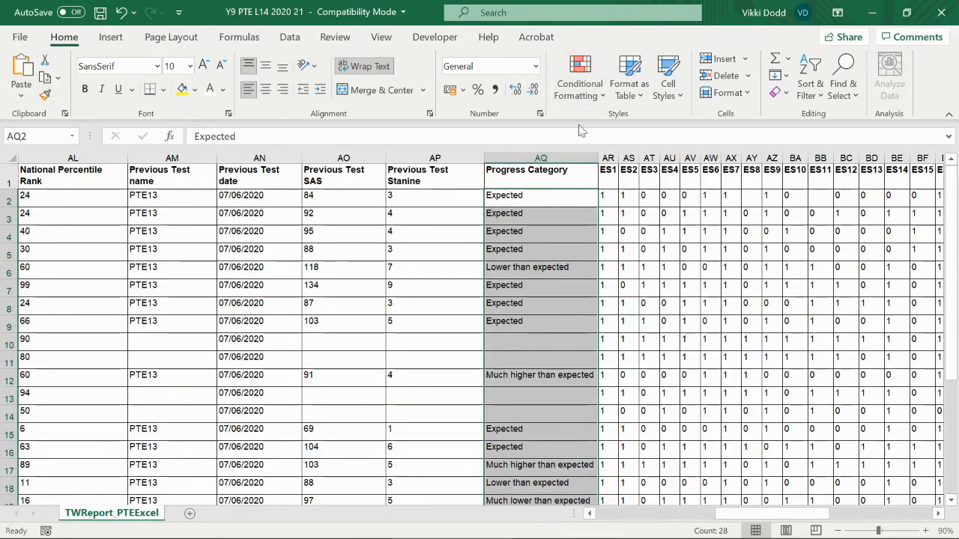
- Set up a new conditional formatting rule for Progress Category cells whose specific text begins with "Expected"
left_click(583, 86)
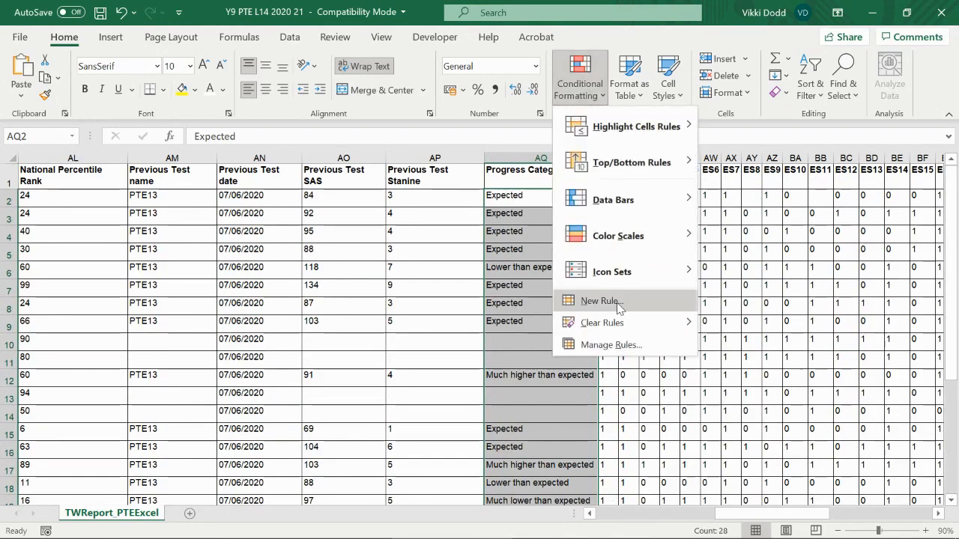
left_click(592, 304)
left_click(169, 67)
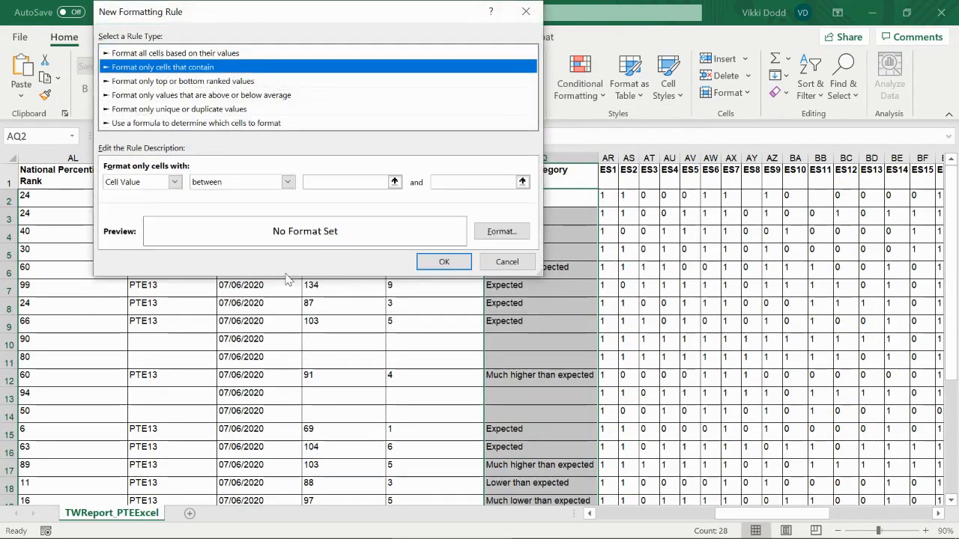
left_click(174, 182)
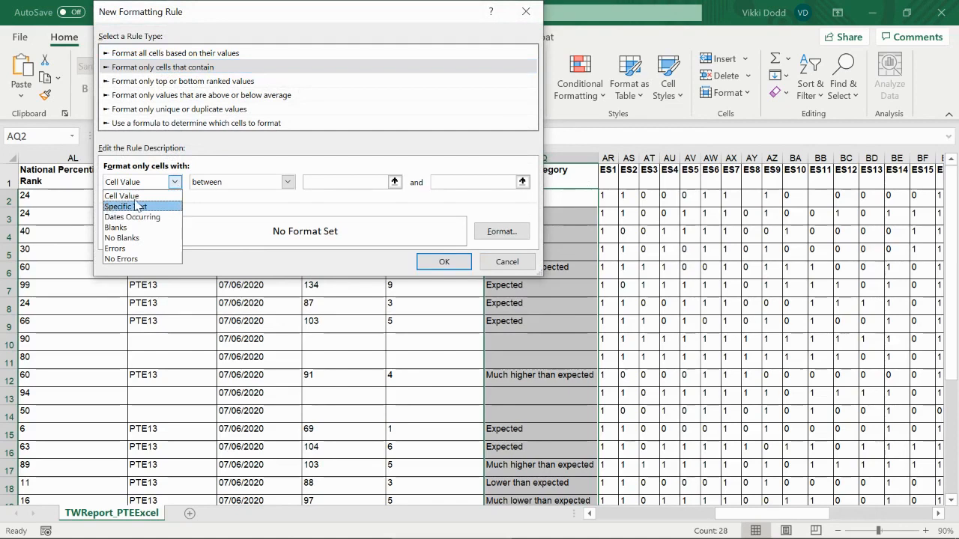
left_click(176, 183)
left_click(176, 183)
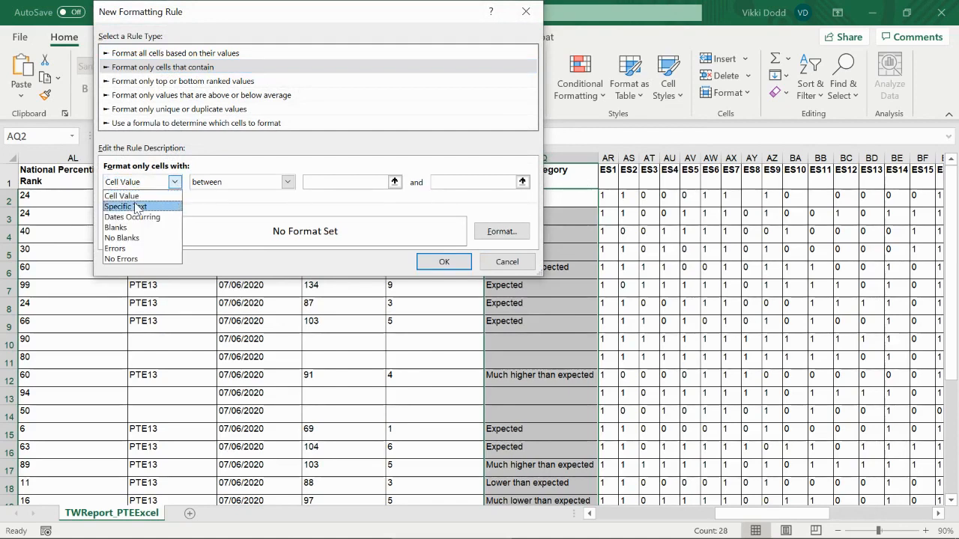
left_click(136, 207)
left_click(257, 183)
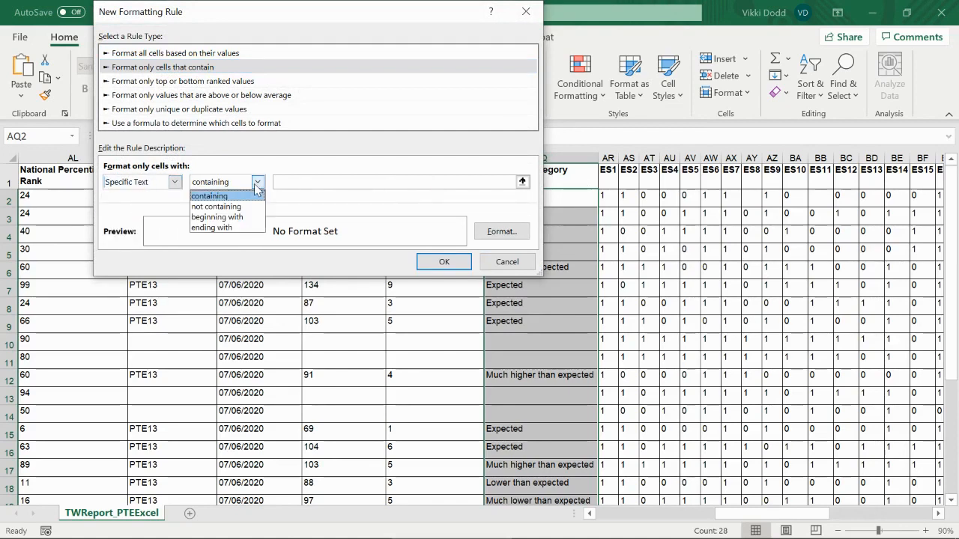
left_click(234, 216)
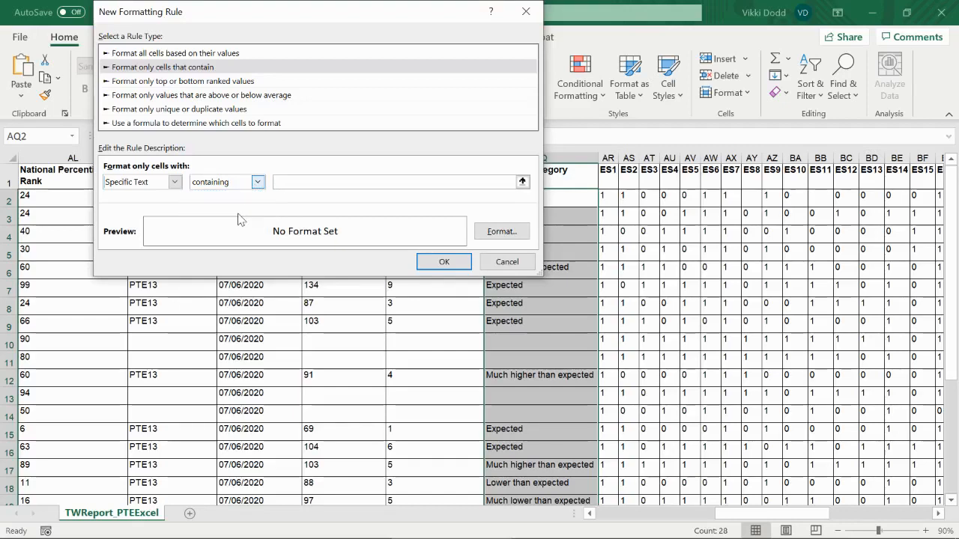
left_click(285, 182)
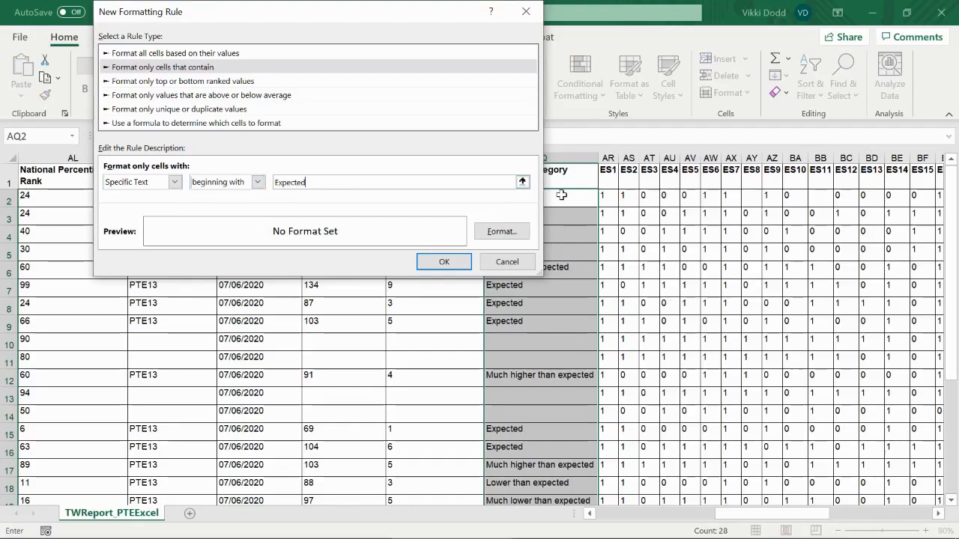
- Give the "Expected" rule a light green fill and apply it to the Progress Category cells
left_click(502, 232)
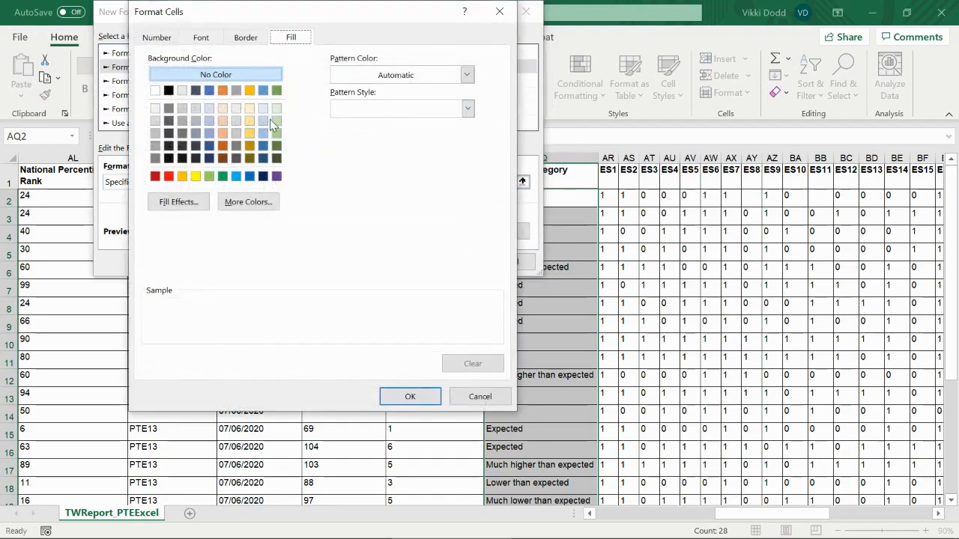
left_click(274, 121)
left_click(423, 399)
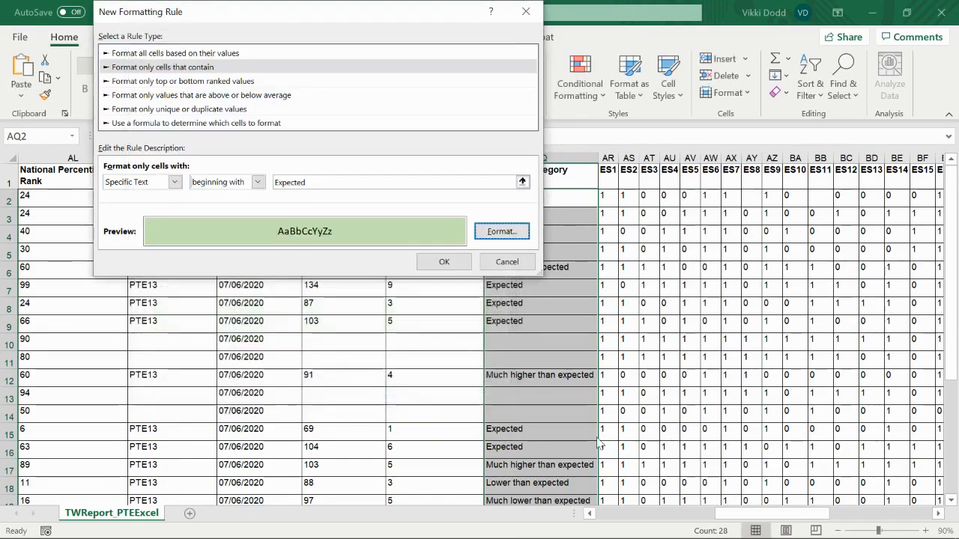
left_click(444, 261)
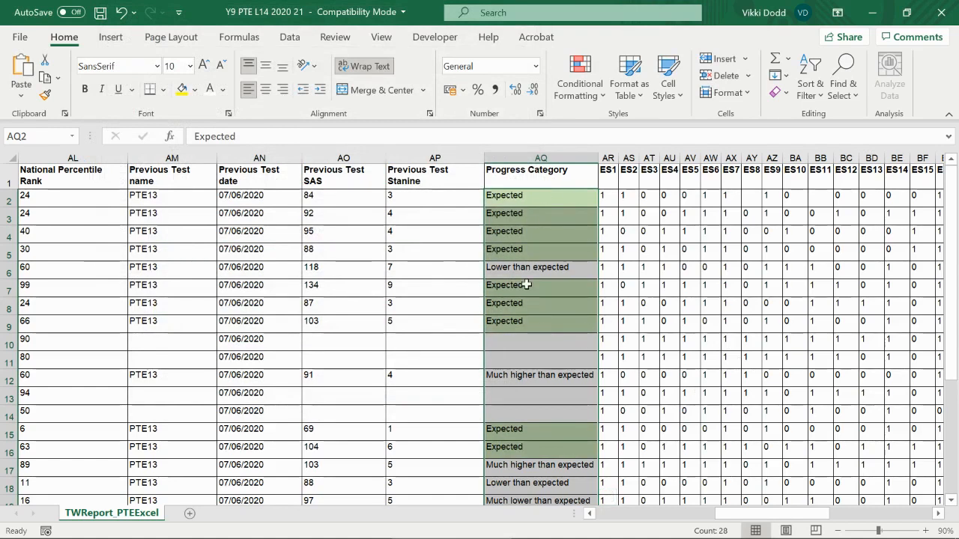
- Set up another conditional formatting rule for Progress Category cells whose specific text begins with "Much lower"
left_click(579, 75)
left_click(602, 299)
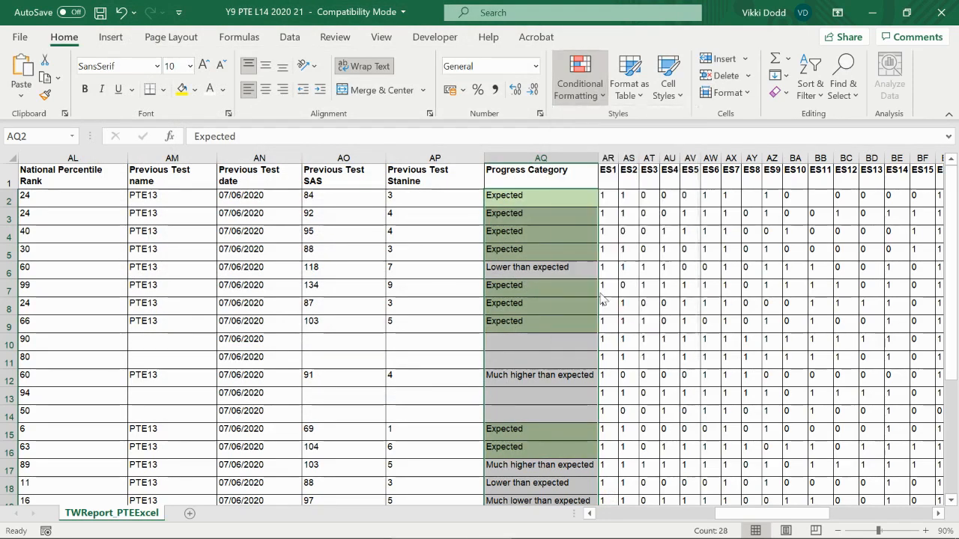
left_click(199, 68)
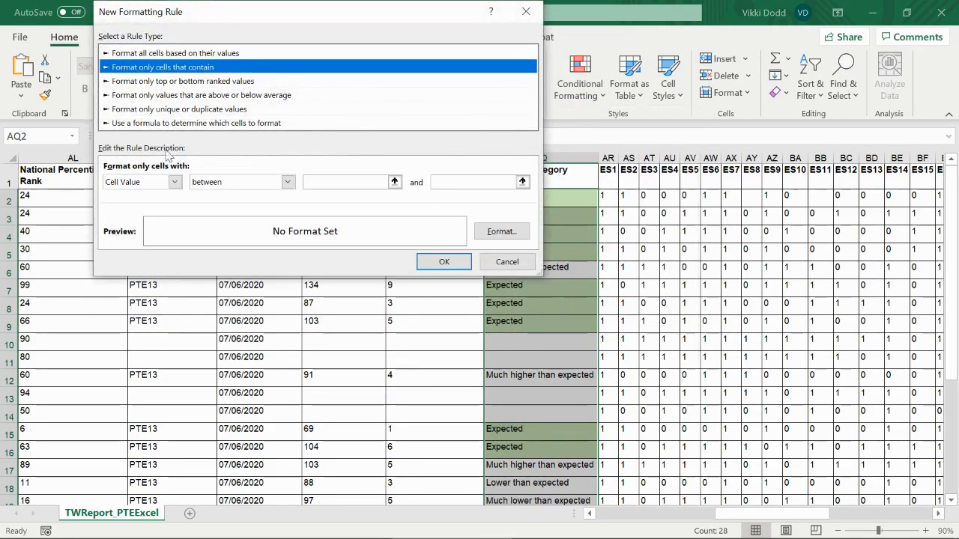
left_click(173, 182)
left_click(139, 205)
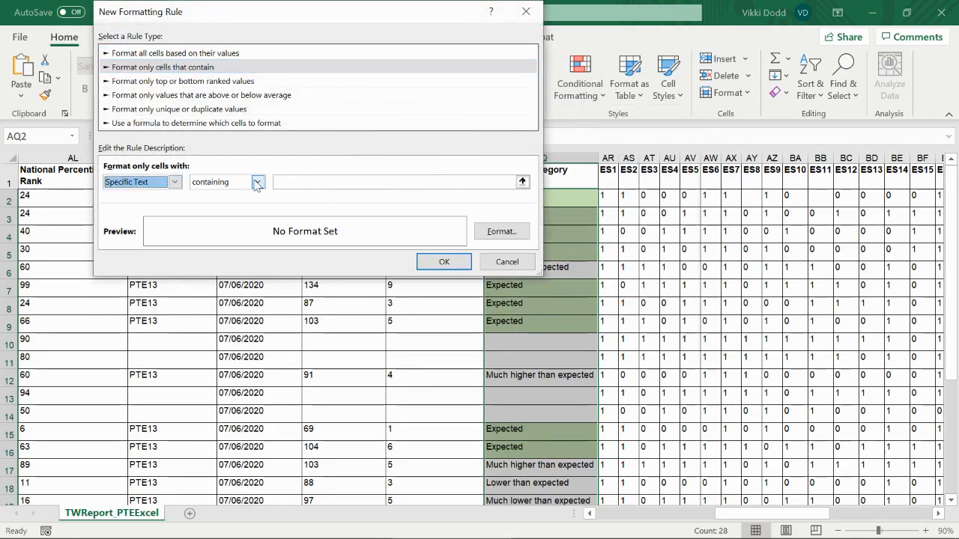
left_click(256, 182)
left_click(216, 217)
left_click(308, 180)
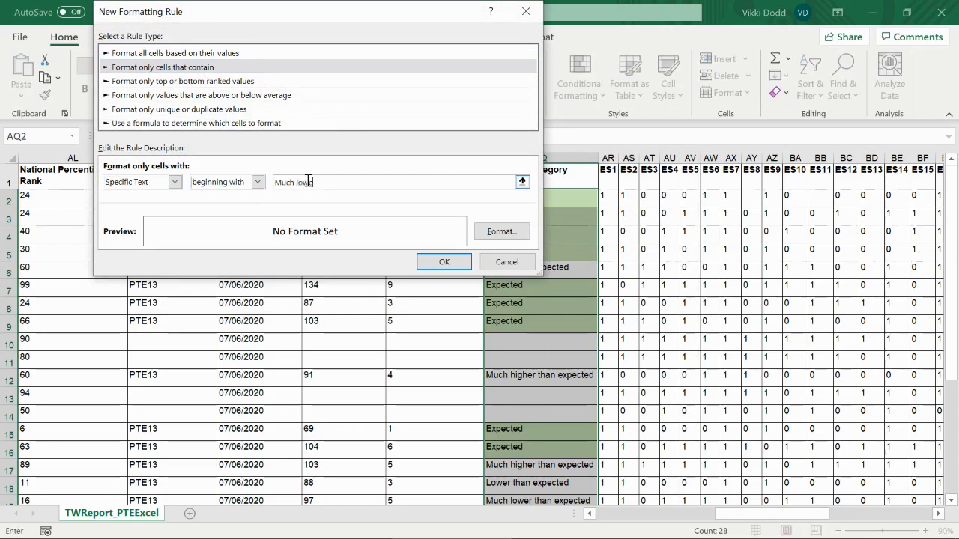
- Give the "Much lower" rule a strong red fill from the standard colours and apply it
left_click(494, 232)
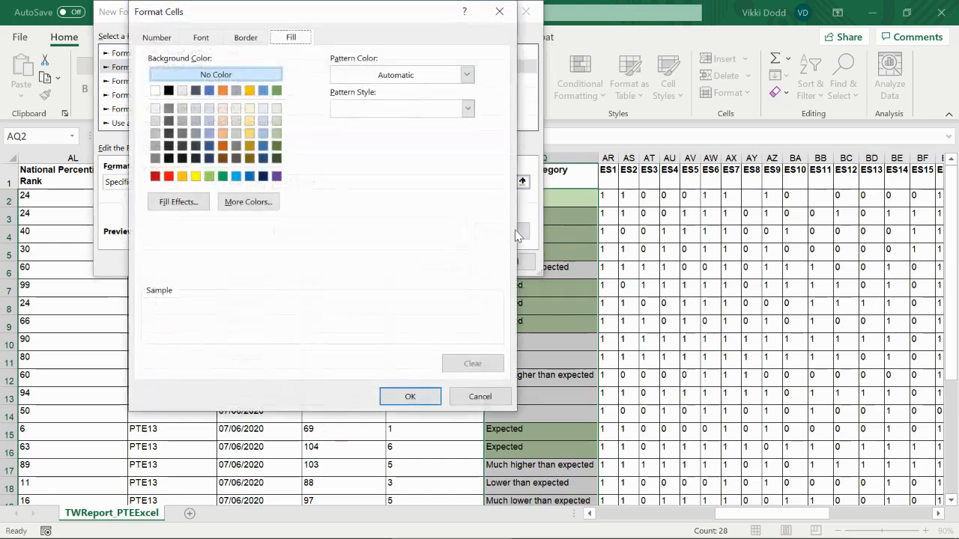
left_click(243, 202)
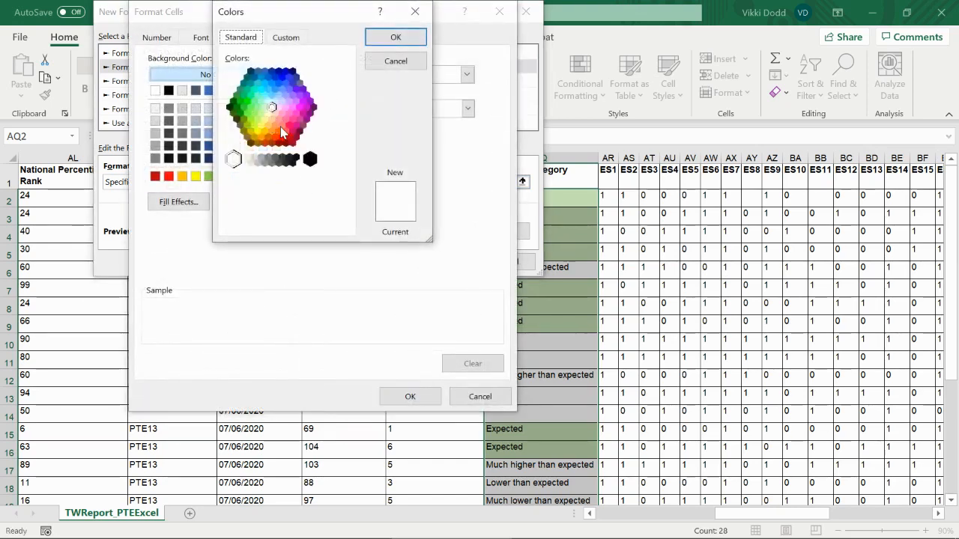
left_click(286, 131)
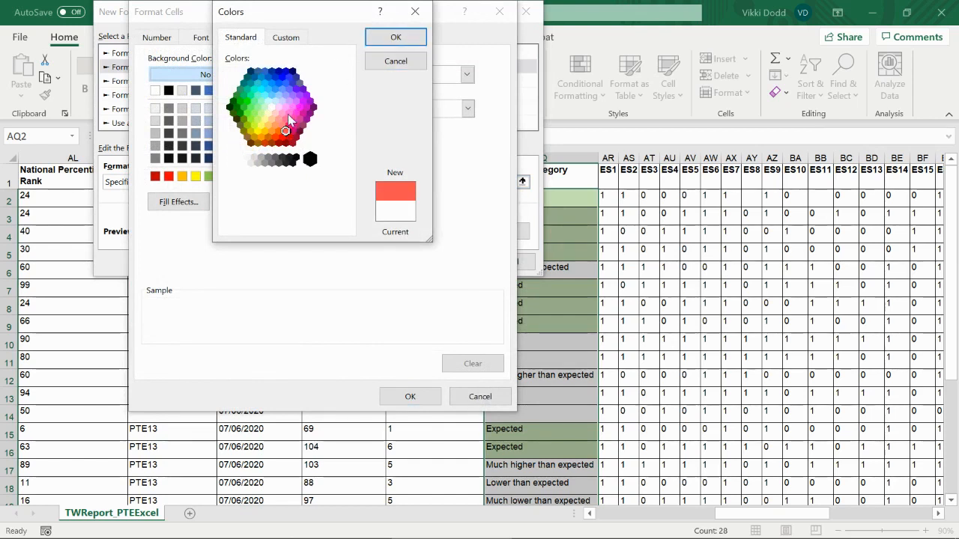
left_click(396, 37)
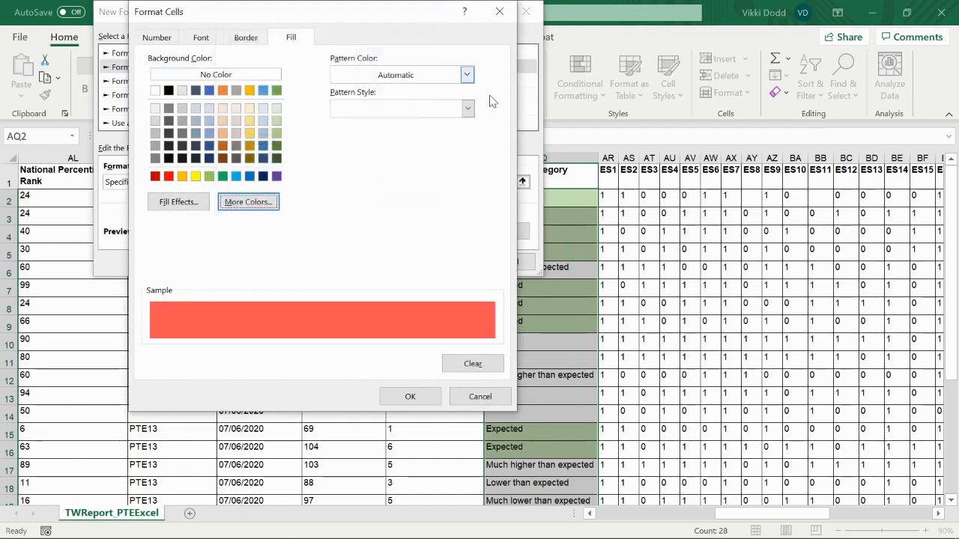
left_click(409, 397)
left_click(452, 262)
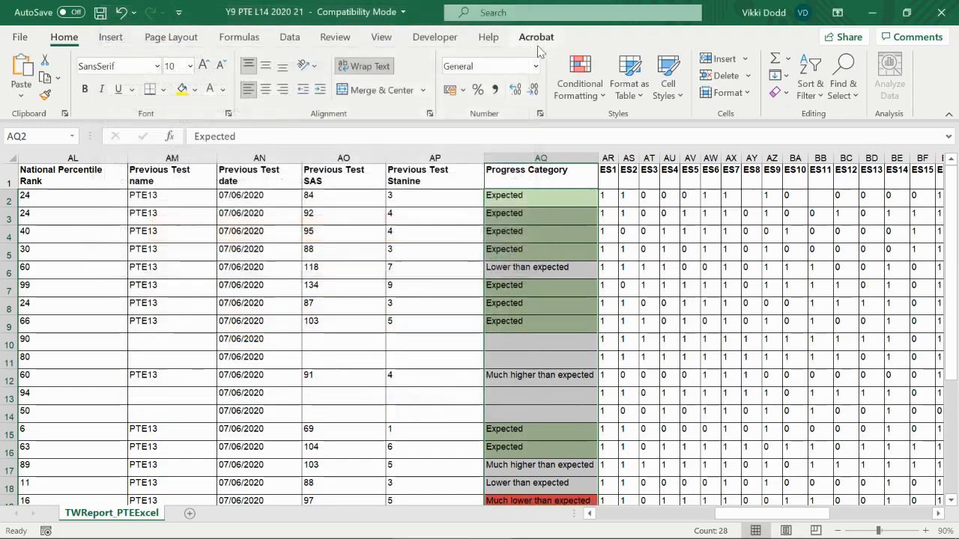
- Set up a second Progress Category formatting rule for specific text beginning with "Much lower"
left_click(591, 97)
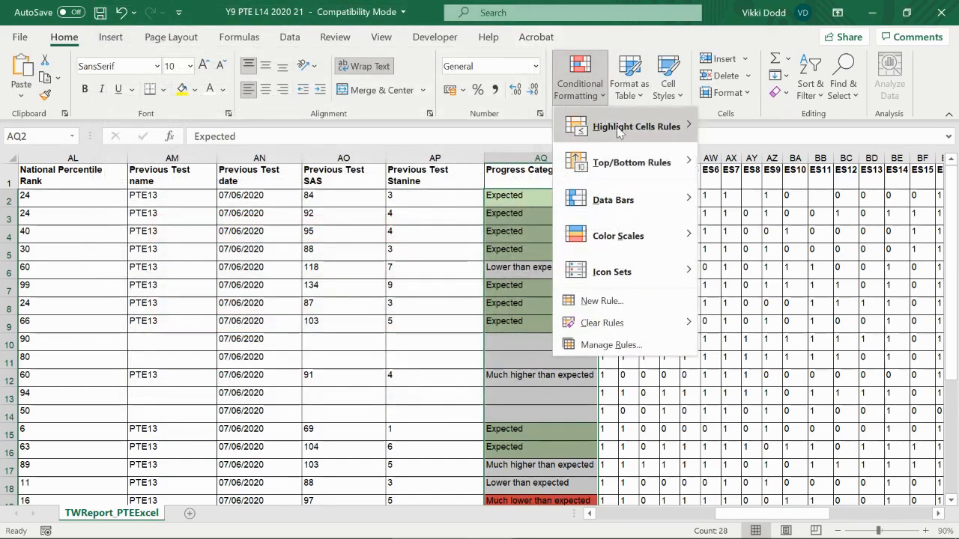
left_click(616, 310)
left_click(162, 67)
left_click(175, 182)
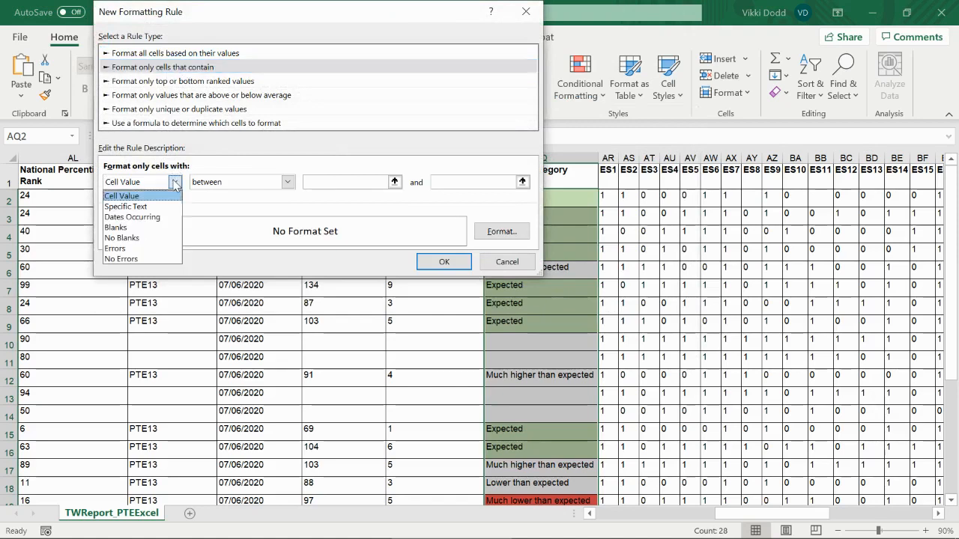
left_click(125, 206)
left_click(257, 182)
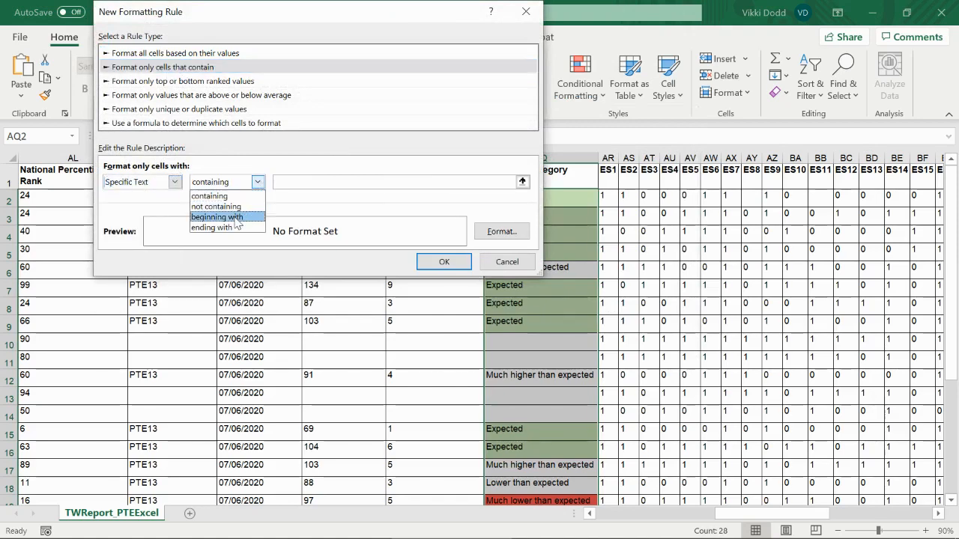
left_click(225, 217)
left_click(272, 183)
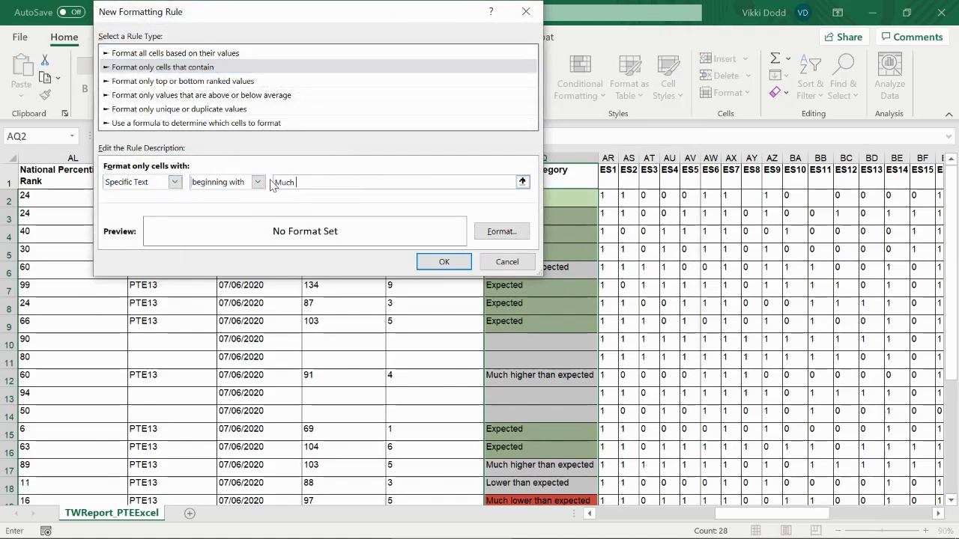
- Give this second "Much lower" rule a light red fill from the standard colours and apply it
left_click(502, 231)
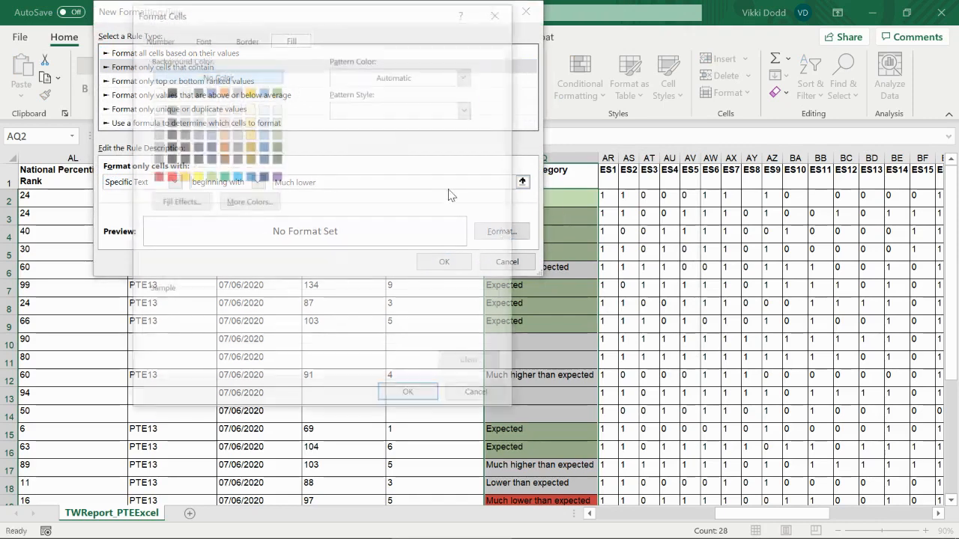
left_click(248, 203)
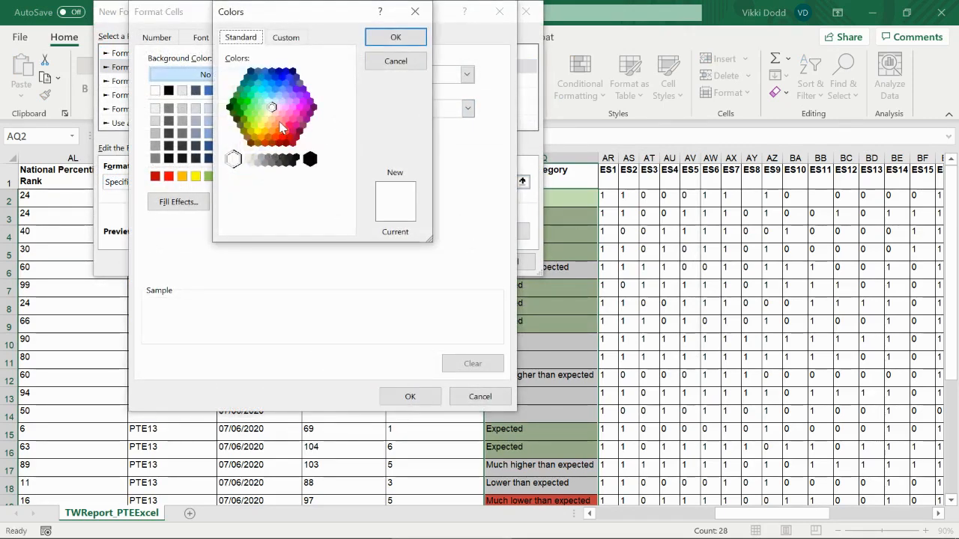
left_click(281, 128)
left_click(395, 37)
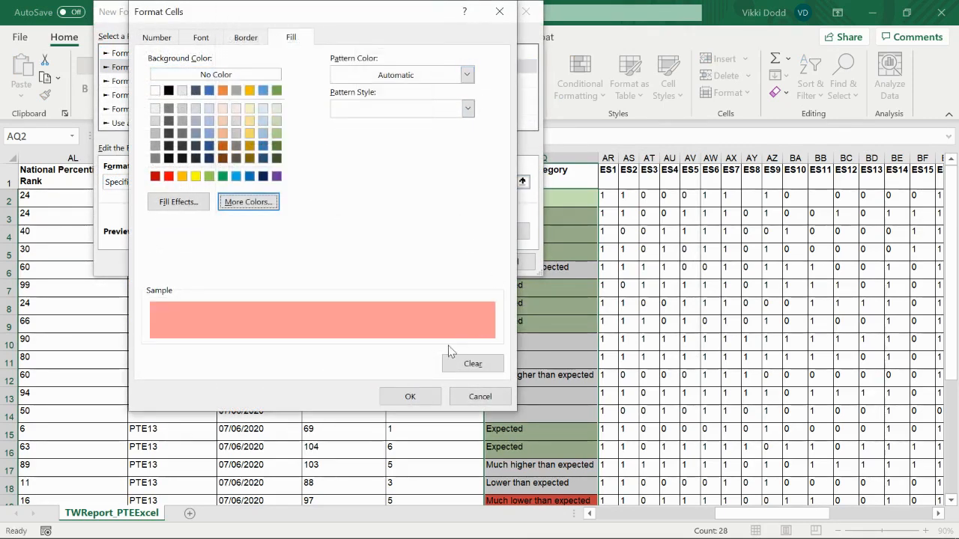
left_click(411, 397)
left_click(443, 262)
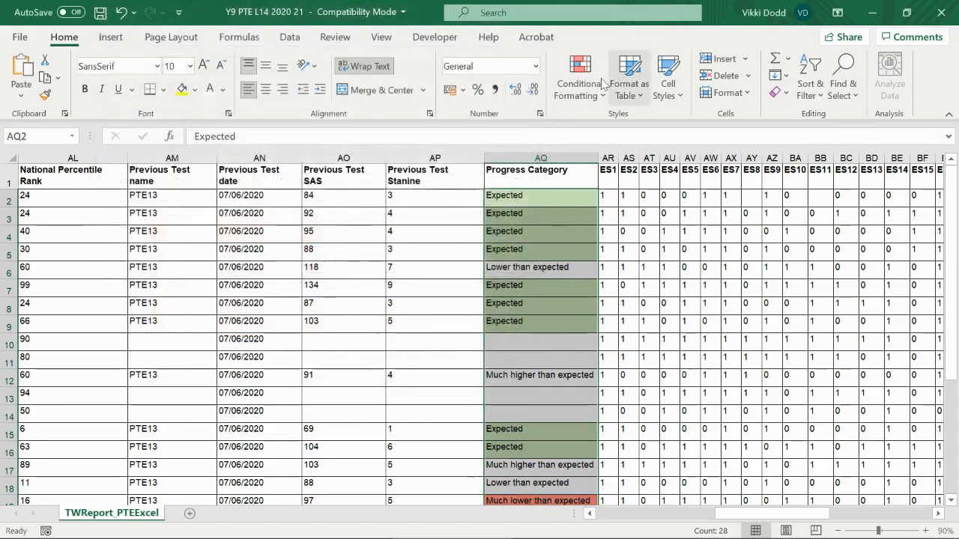
- Set up a new conditional formatting rule for Progress Category cells whose specific text begins with "Higher"
left_click(588, 84)
left_click(592, 301)
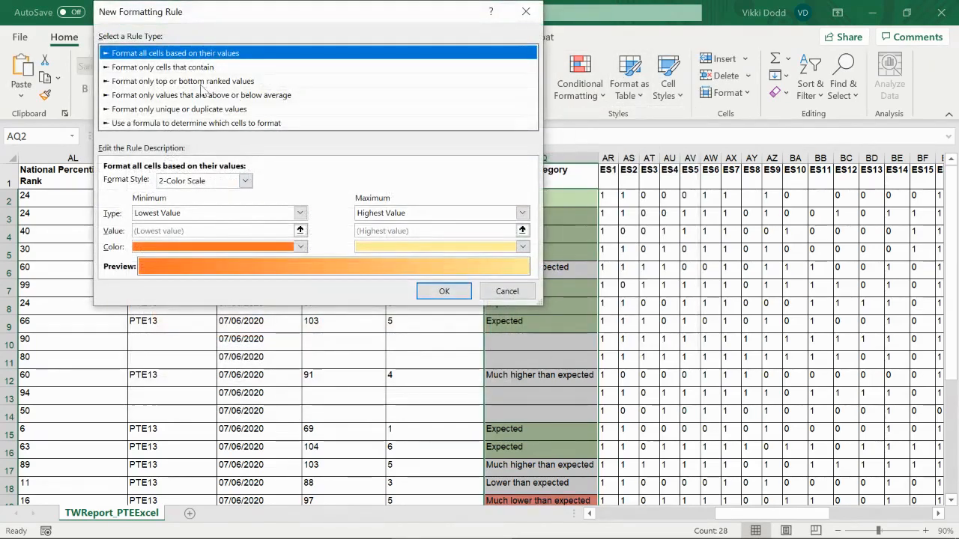
left_click(177, 67)
left_click(175, 182)
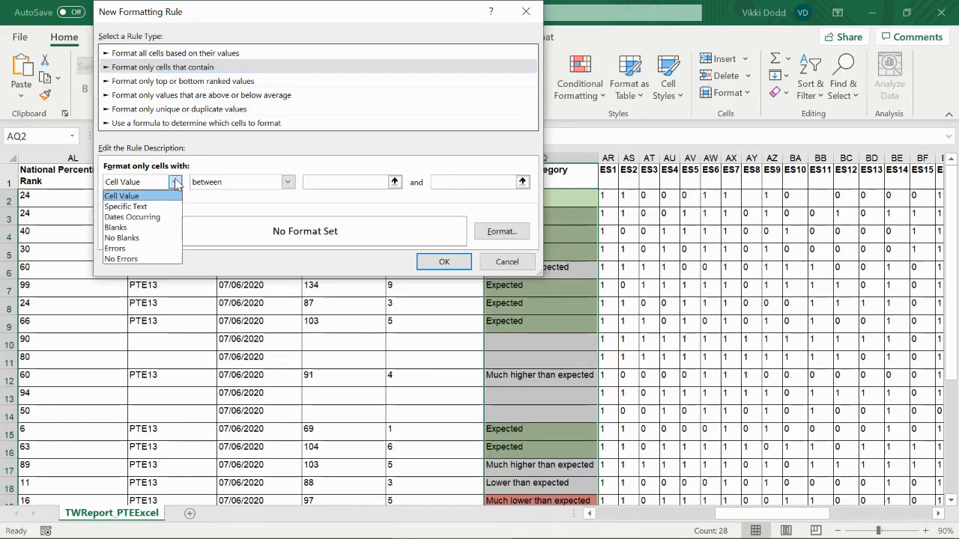
left_click(142, 207)
left_click(257, 182)
left_click(224, 213)
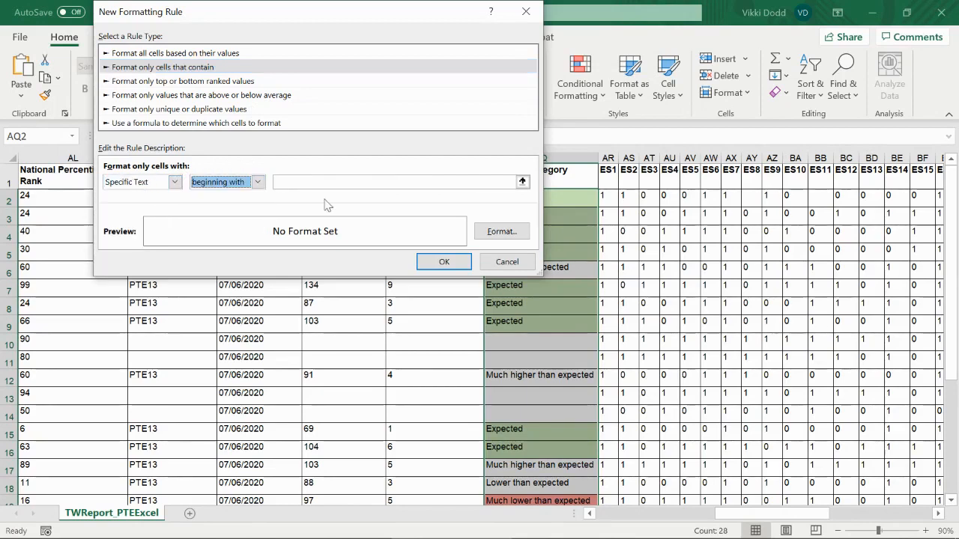
left_click(306, 181)
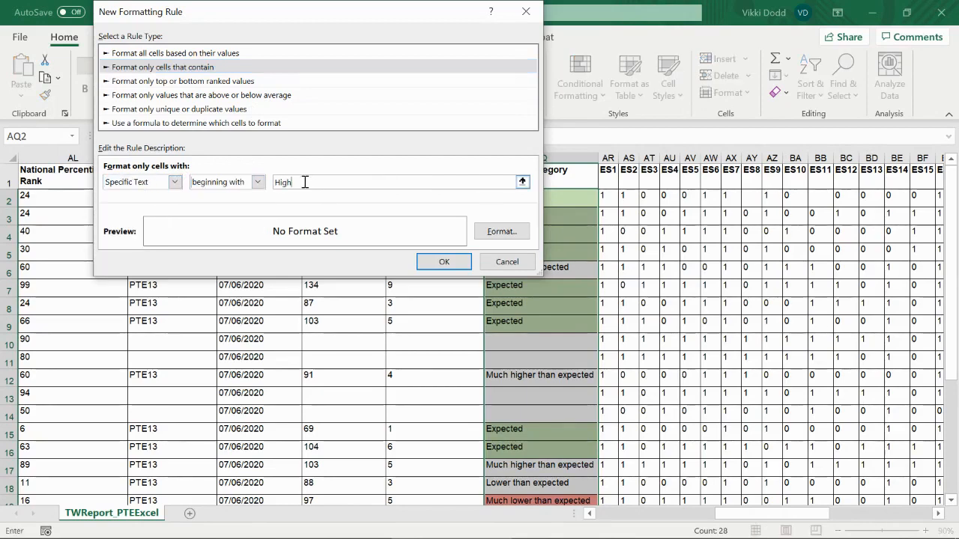
- Give the "Higher" rule a light blue fill and apply it to the Progress Category cells
left_click(504, 233)
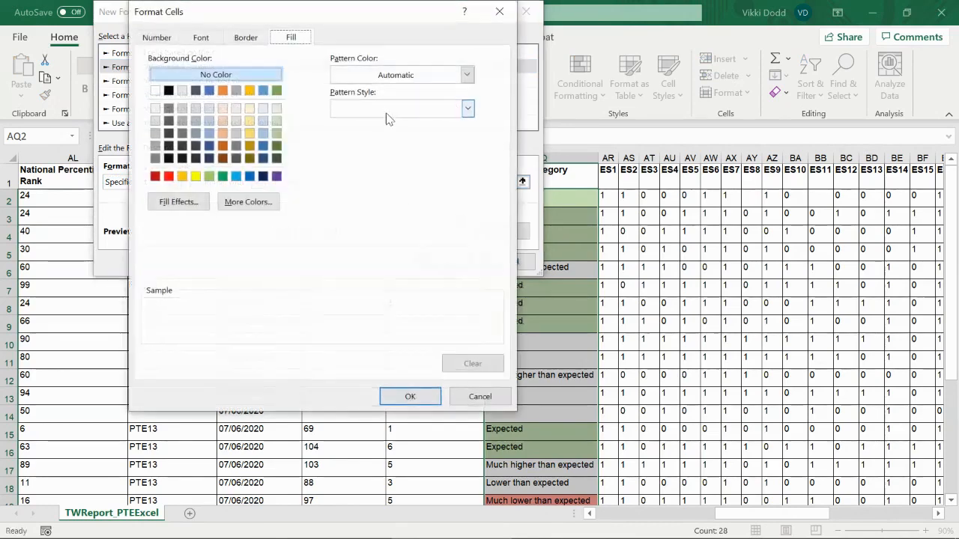
left_click(263, 120)
left_click(414, 398)
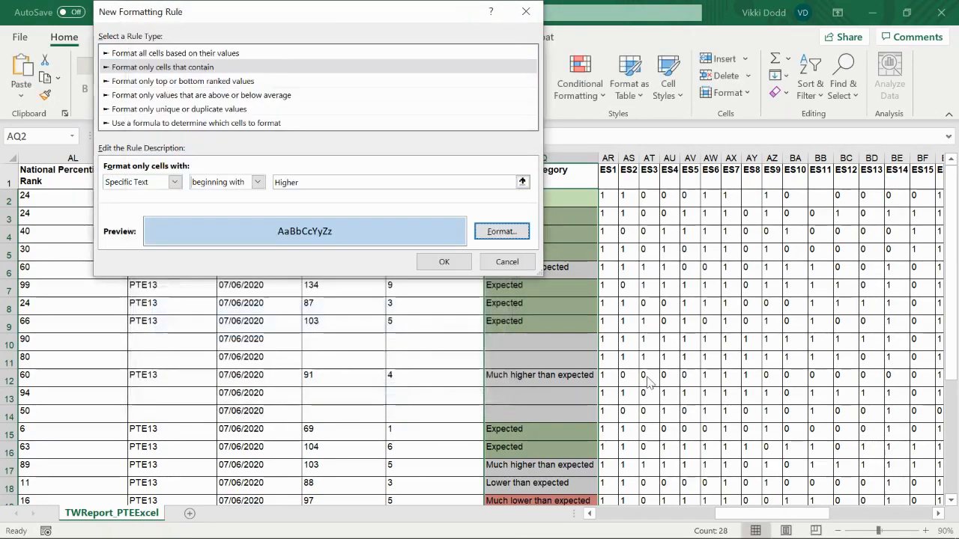
left_click(435, 263)
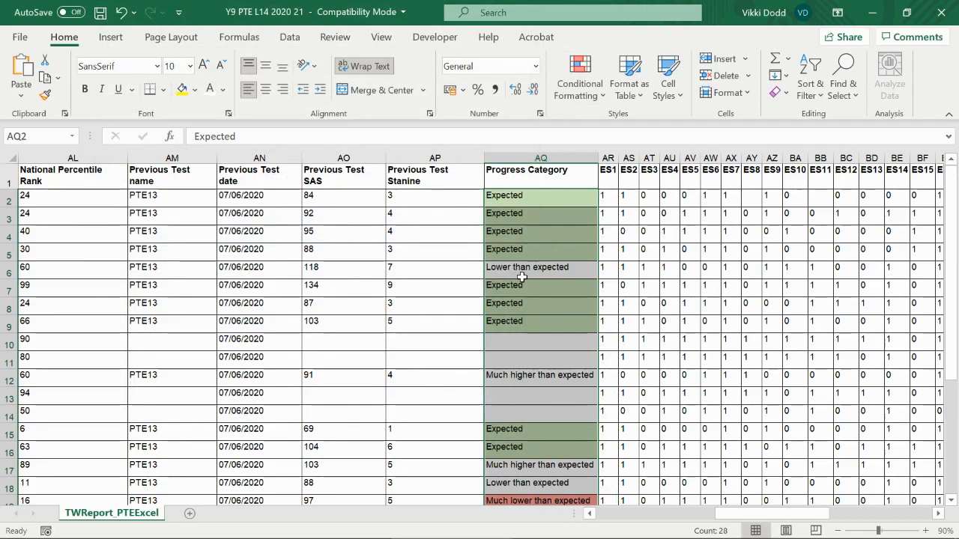
- Set up a new conditional formatting rule for Progress Category cells whose specific text begins with "Much higher"
left_click(579, 82)
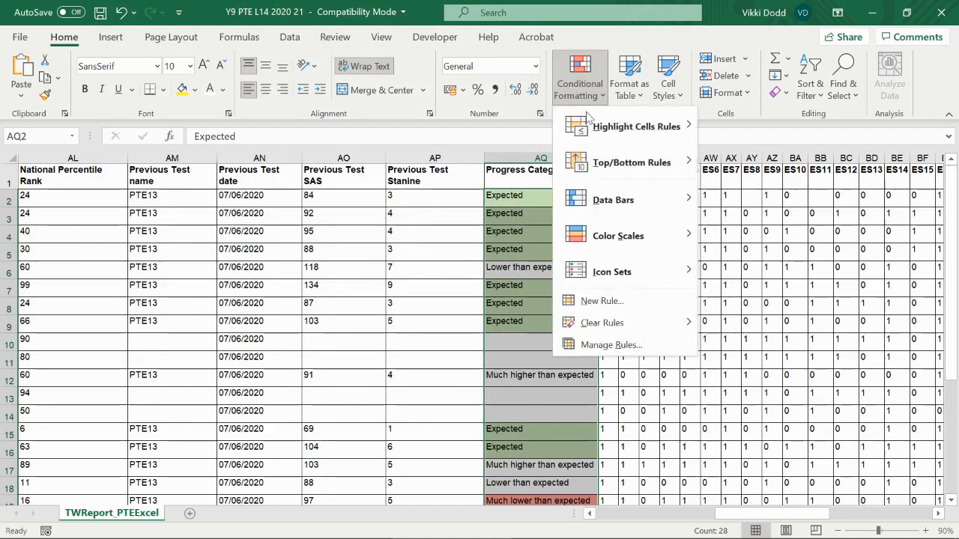
left_click(603, 301)
left_click(165, 67)
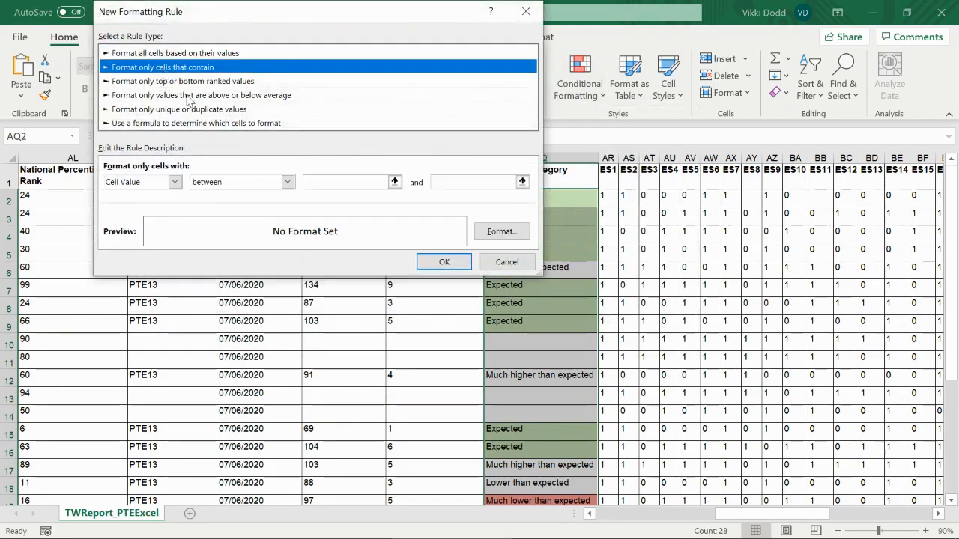
left_click(175, 183)
left_click(129, 206)
left_click(257, 182)
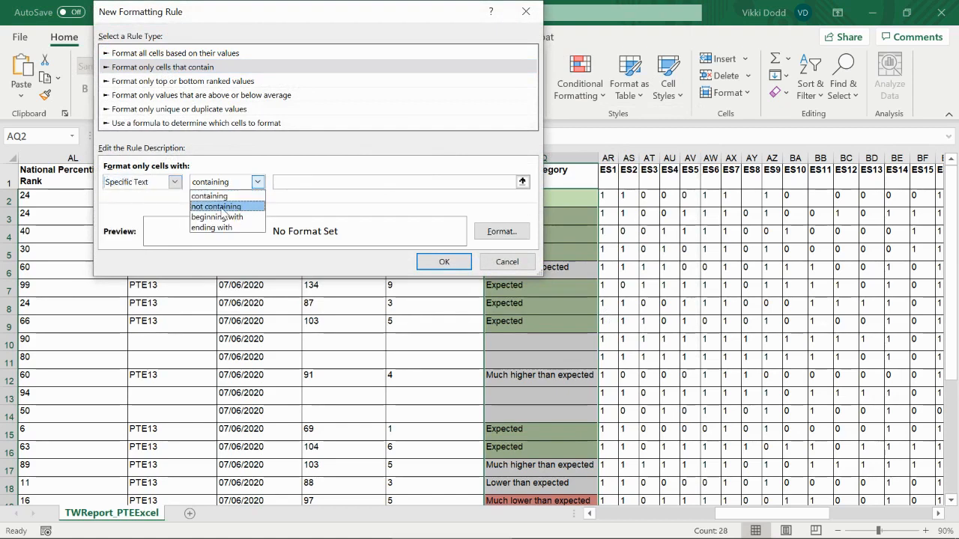
left_click(222, 216)
left_click(301, 184)
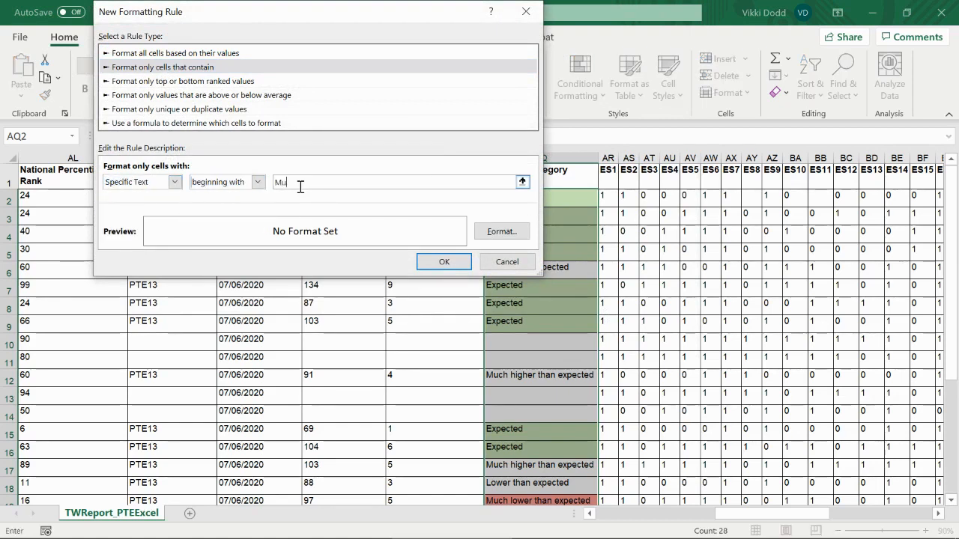
- Give the "Much higher" rule a medium blue fill, darker than the "Higher" one, and apply it
left_click(501, 232)
left_click(263, 135)
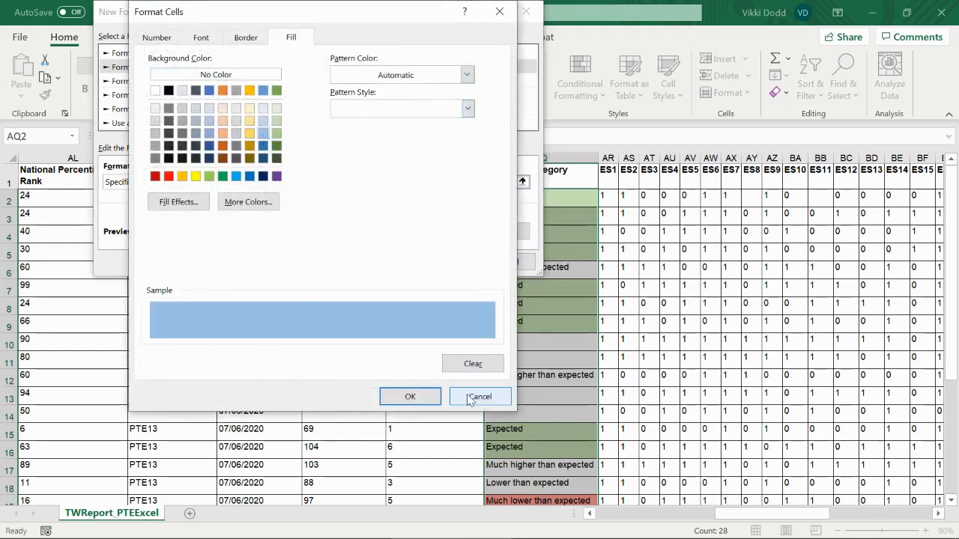
left_click(424, 397)
left_click(456, 267)
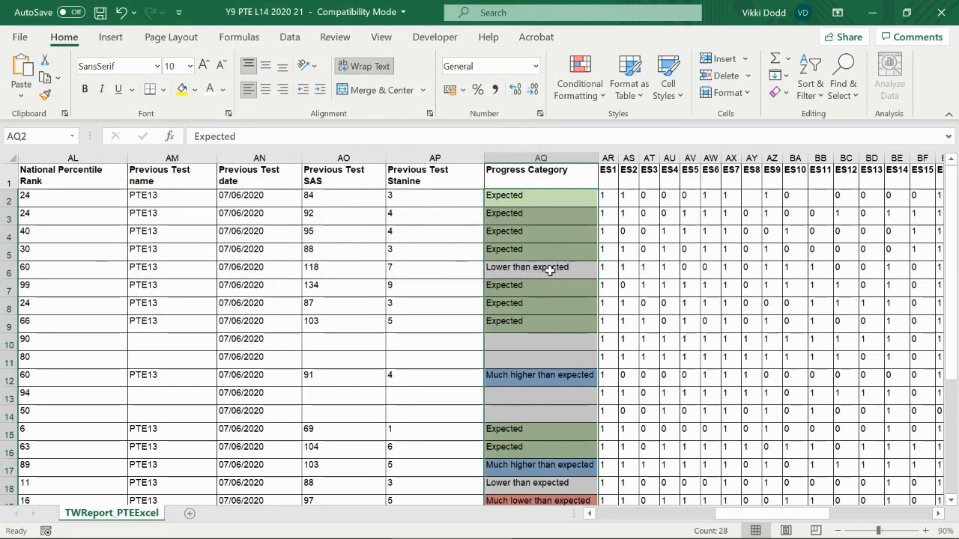
- Set up a new conditional formatting rule for Progress Category cells whose specific text begins with "Lower"
left_click(579, 75)
left_click(610, 305)
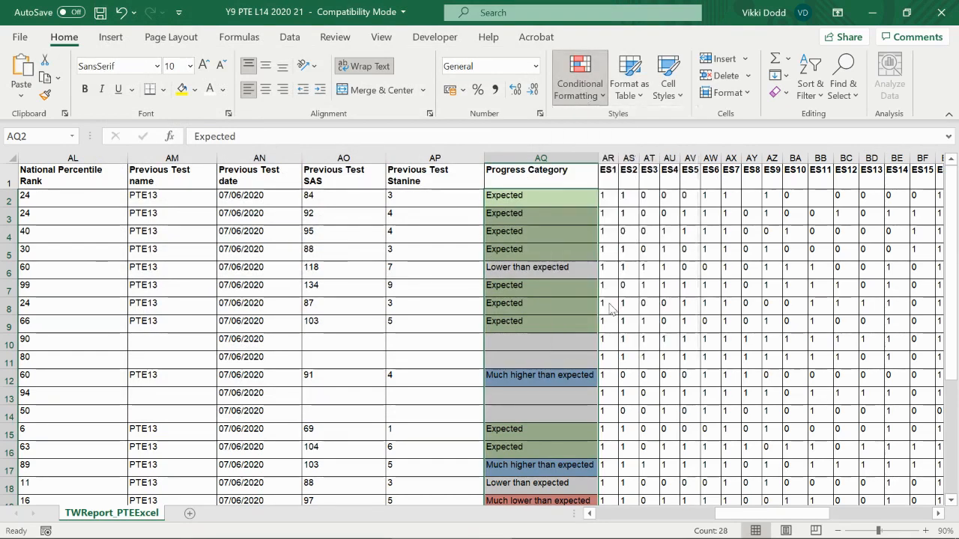
left_click(159, 67)
left_click(219, 185)
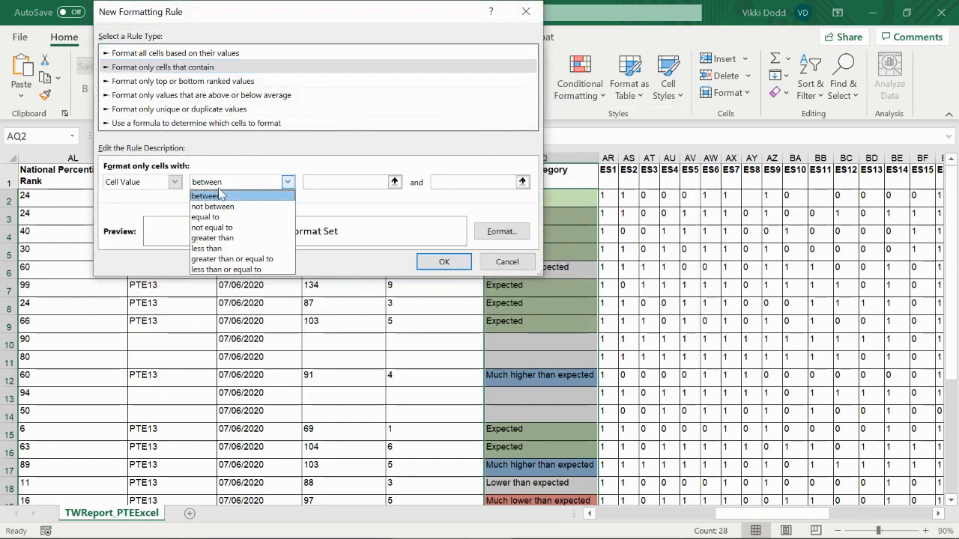
left_click(174, 182)
left_click(174, 182)
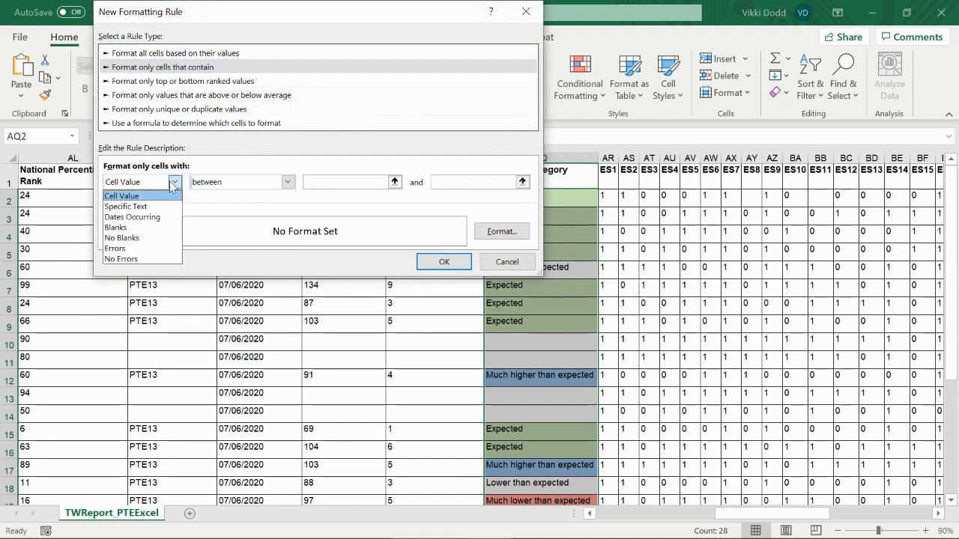
left_click(138, 207)
left_click(241, 193)
left_click(217, 217)
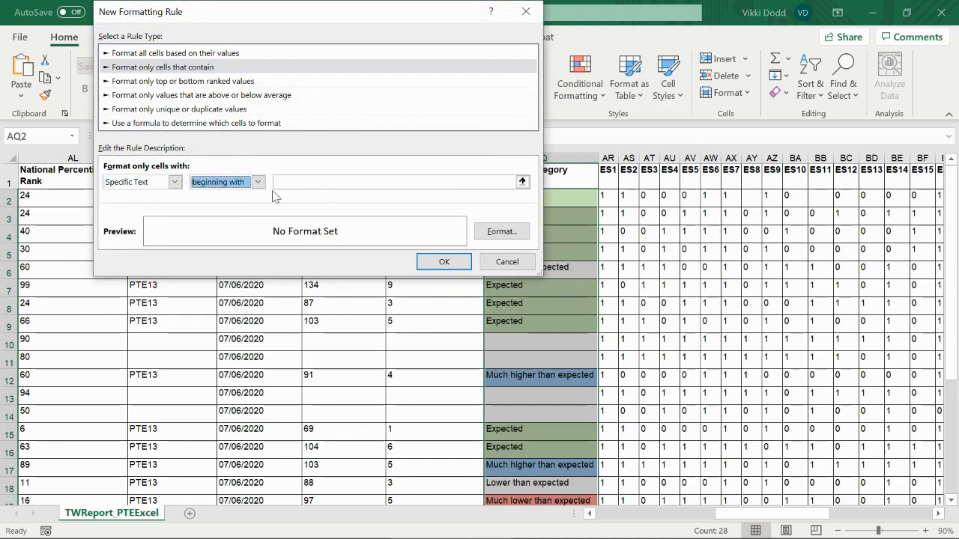
left_click(292, 182)
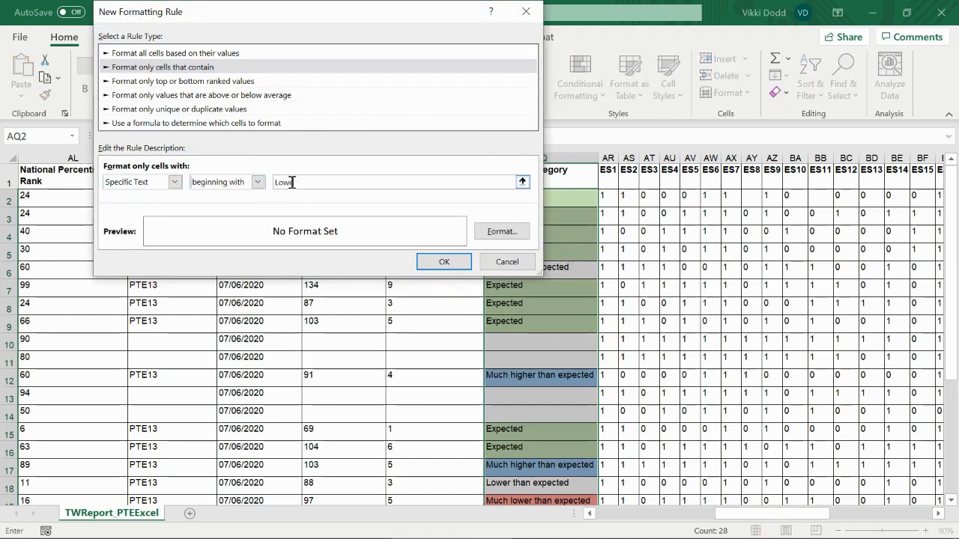
type("Lower")
- Give the "Lower" rule a light red fill from the standard colours, apply it and check the Progress Category column
left_click(501, 231)
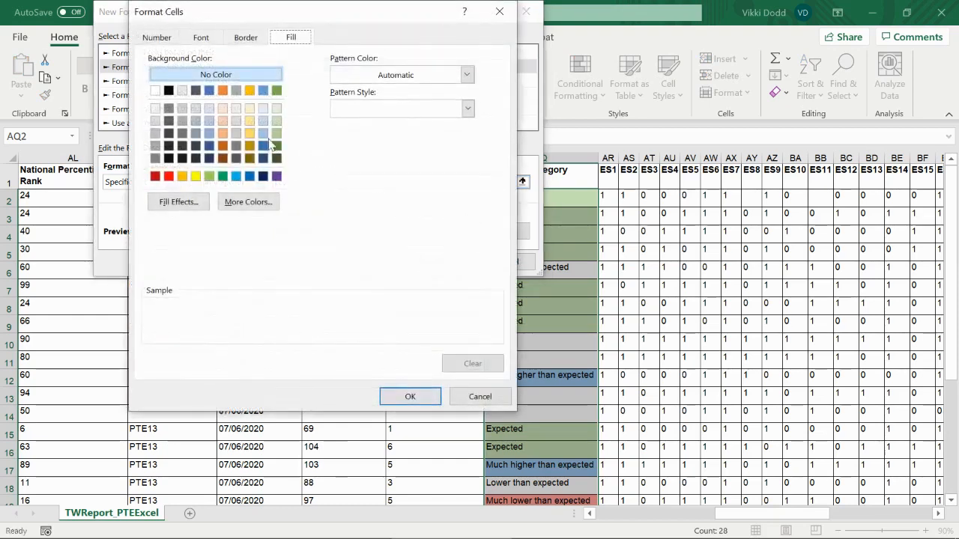
left_click(249, 202)
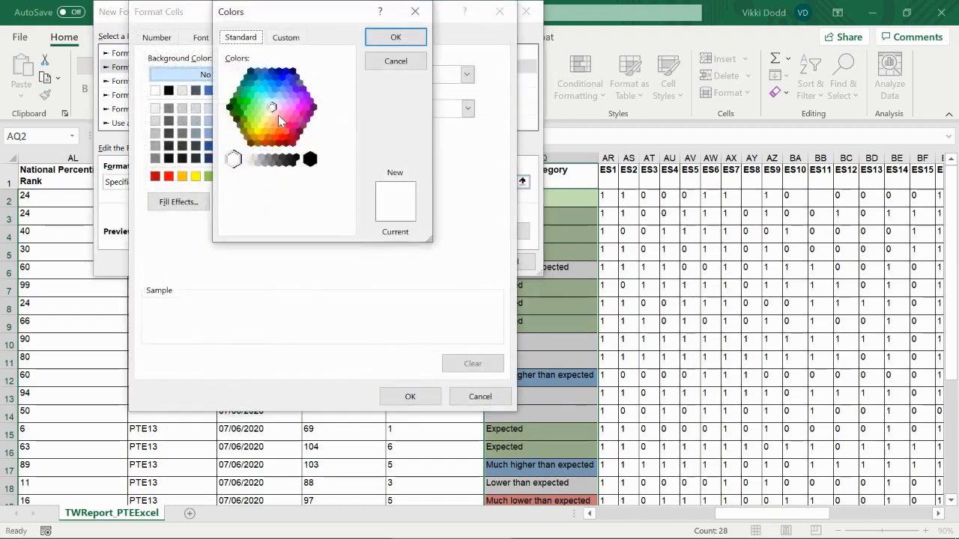
left_click(279, 129)
left_click(395, 37)
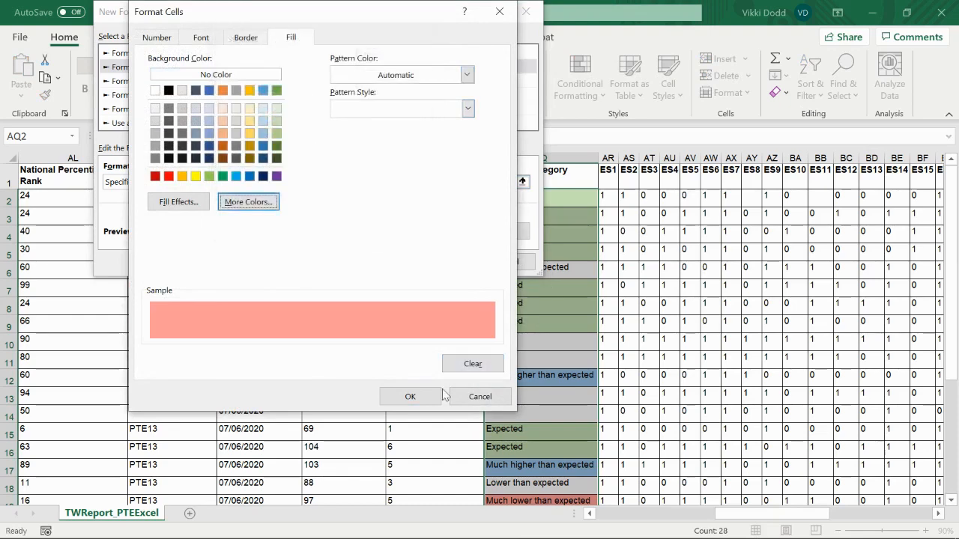
left_click(433, 398)
left_click(444, 261)
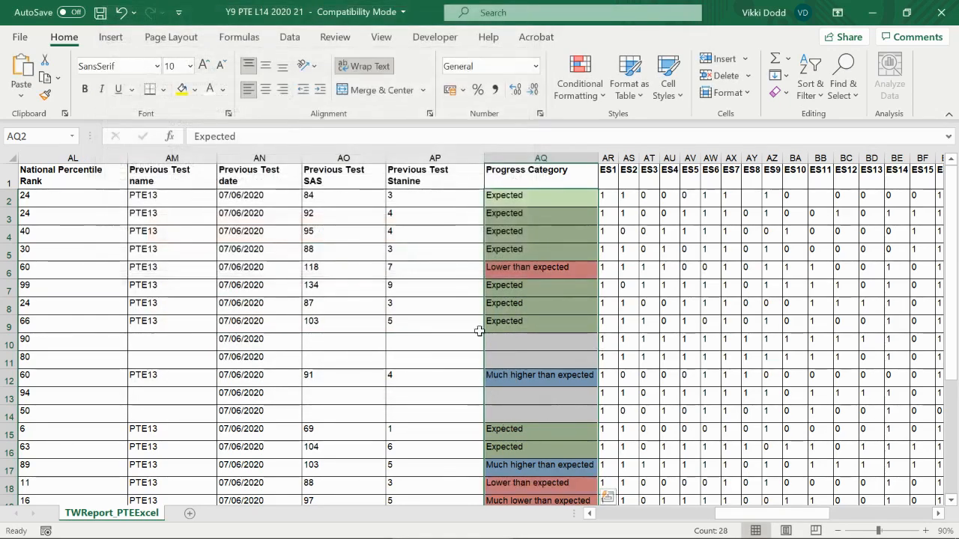
left_click(530, 330)
scroll(532, 337, "down", 5)
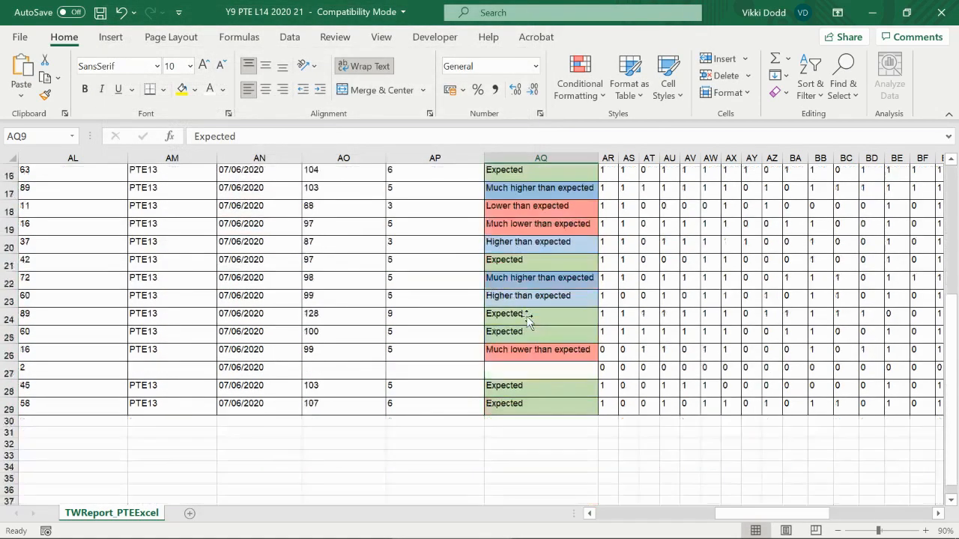
scroll(527, 335, "up", 5)
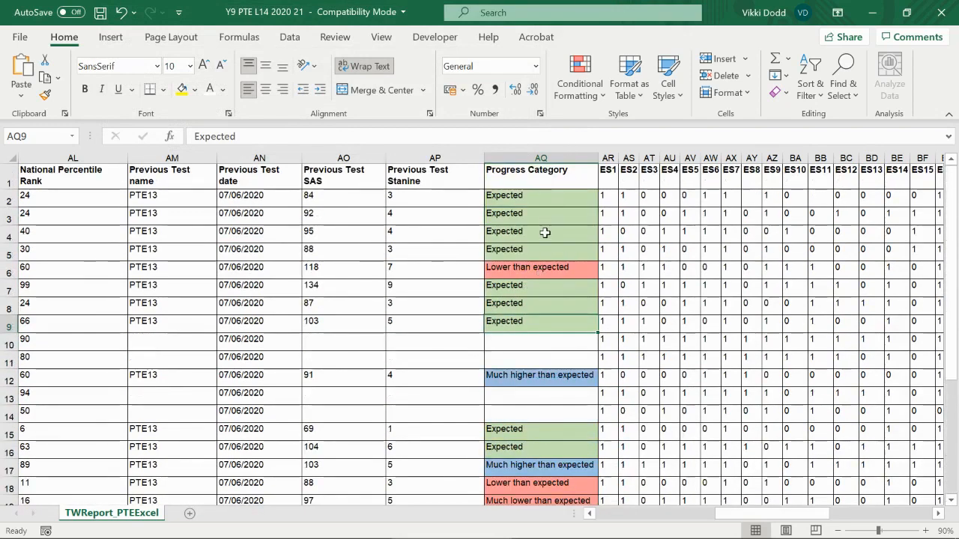
- Delete the duplicate light red "Much lower" rule from the Progress Category cells AQ2:AQ29, keeping the darker red one
left_click(549, 193)
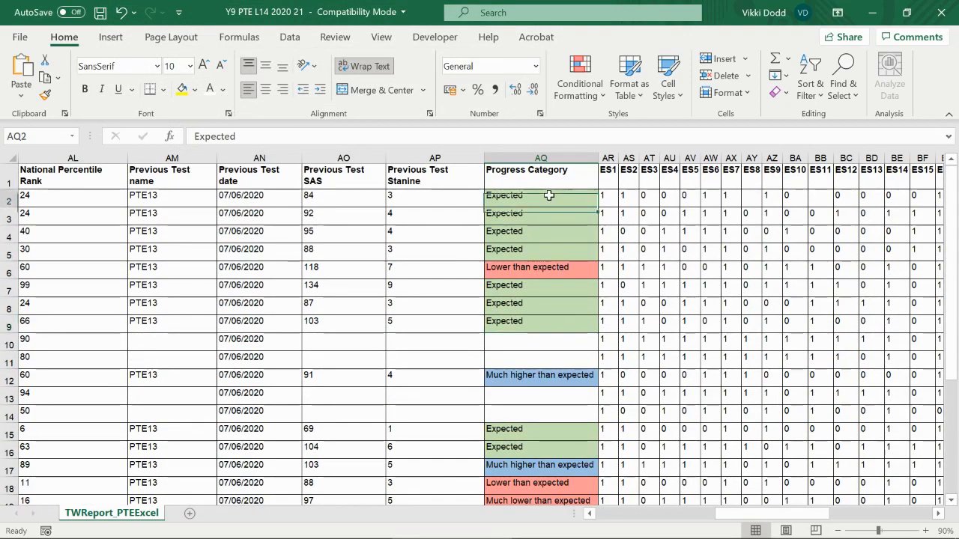
key("ctrl+shift+Down")
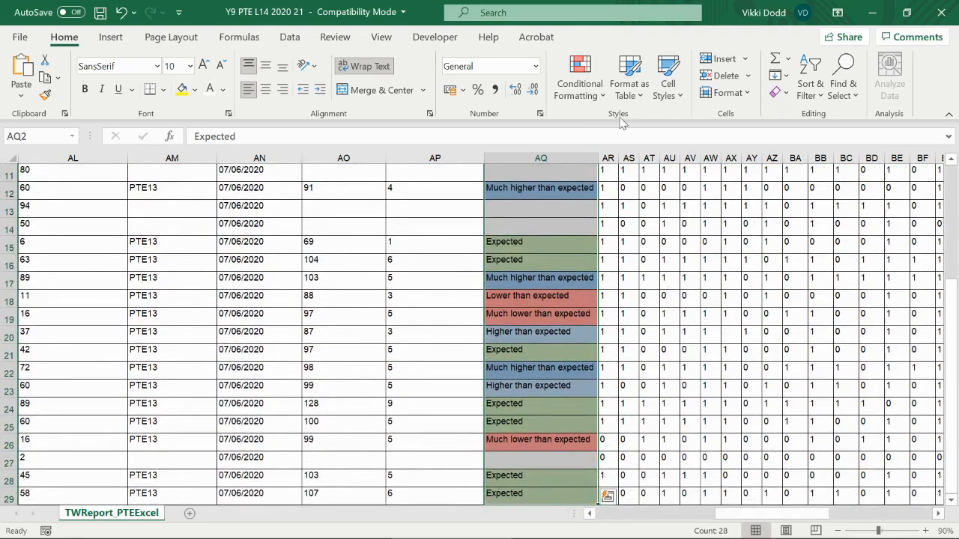
left_click(579, 79)
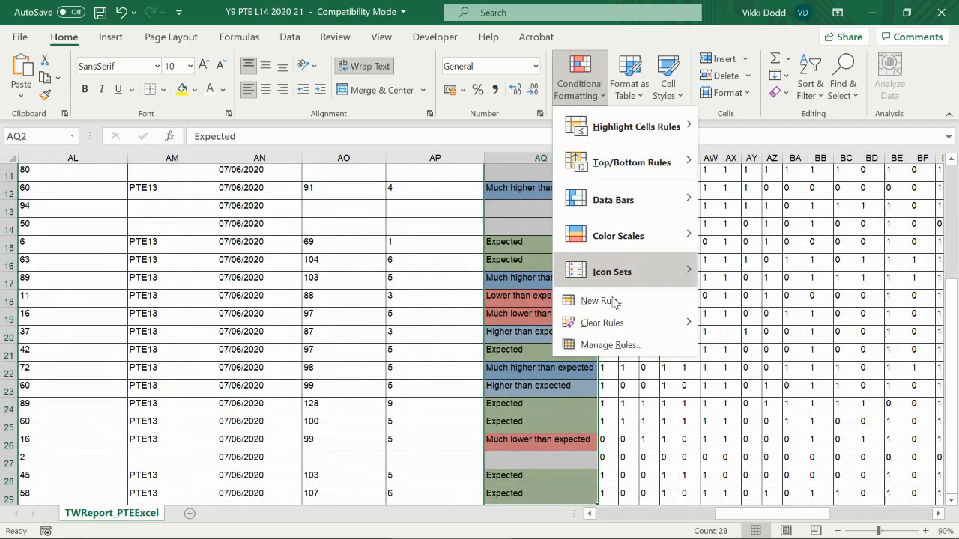
left_click(607, 349)
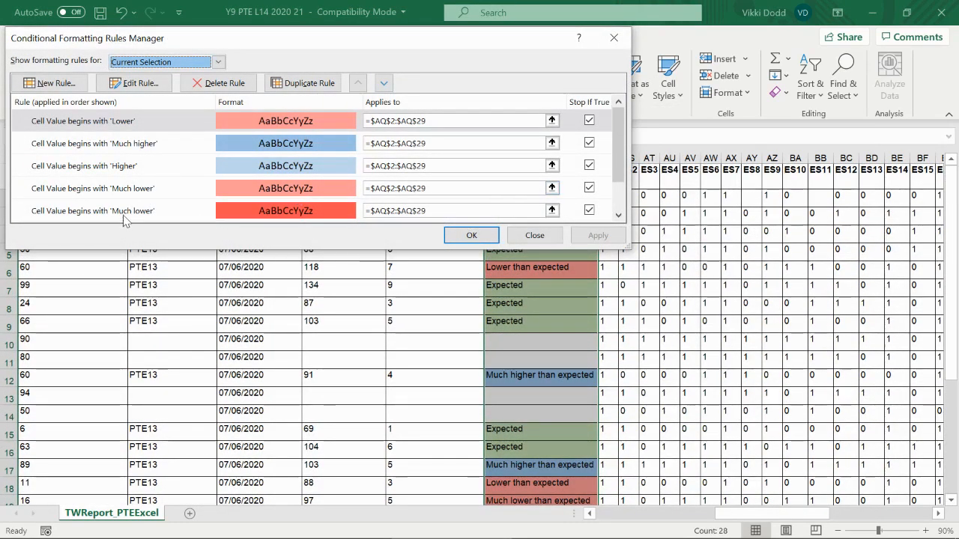
left_click(95, 210)
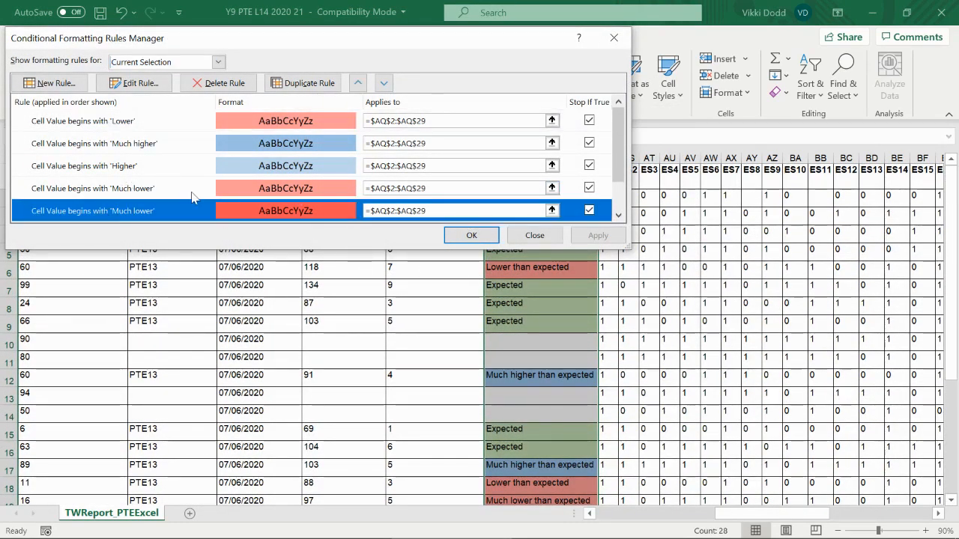
left_click(134, 195)
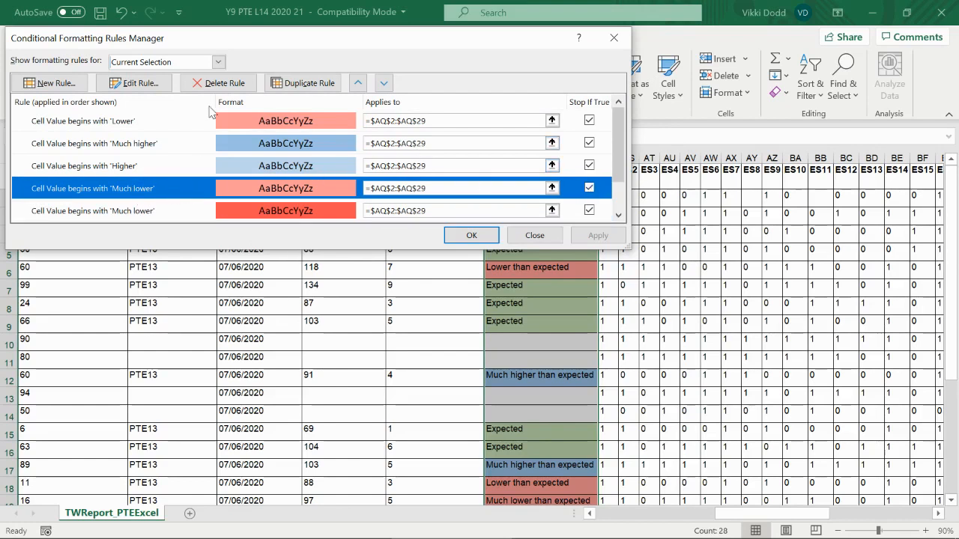
left_click(225, 86)
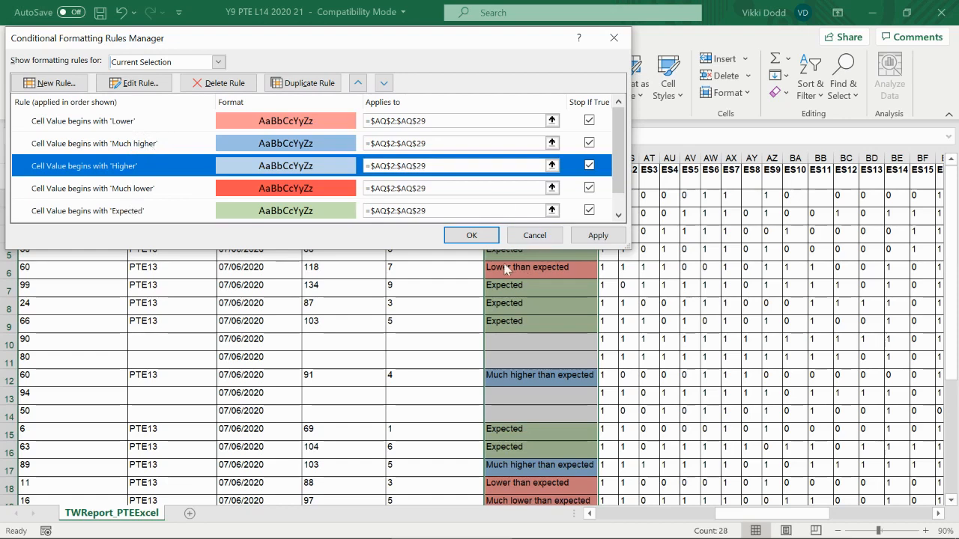
left_click(471, 235)
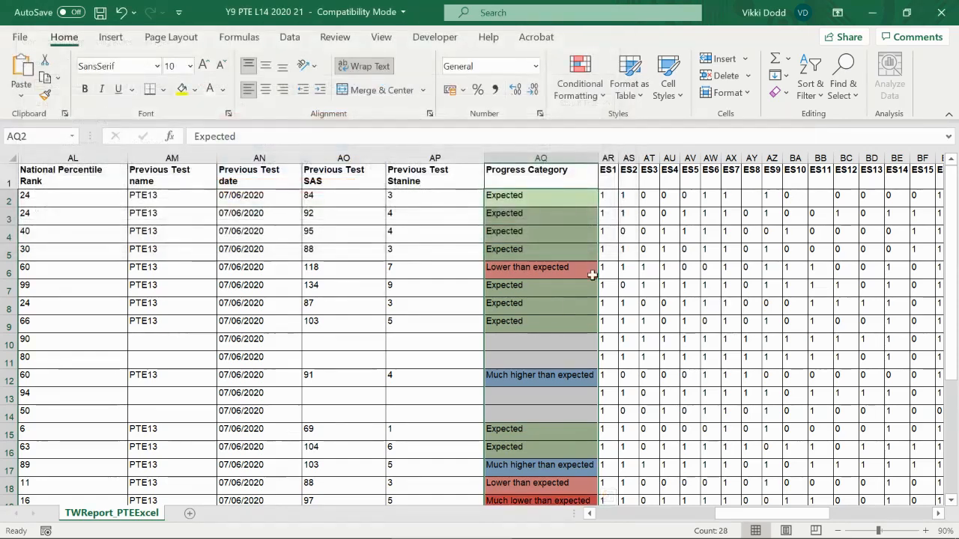
scroll(591, 275, "down", 2)
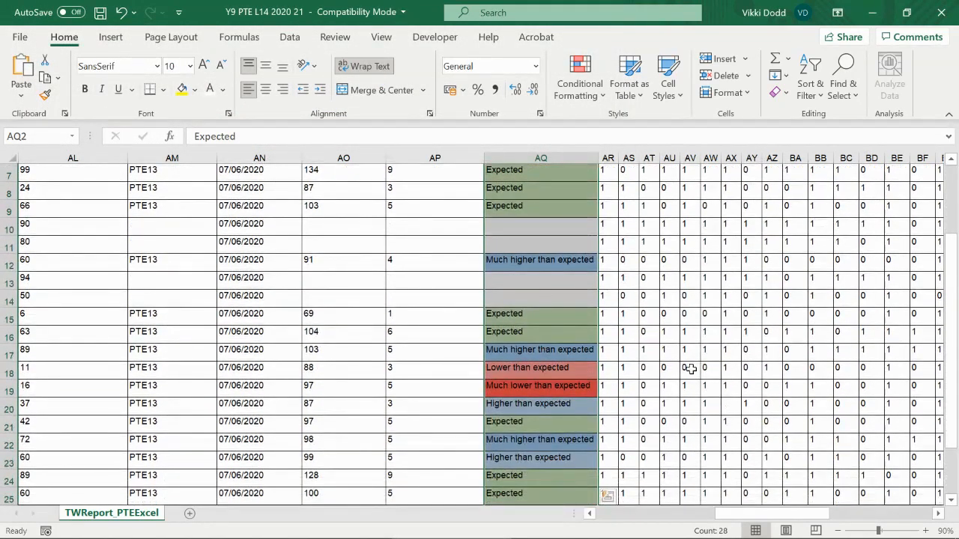